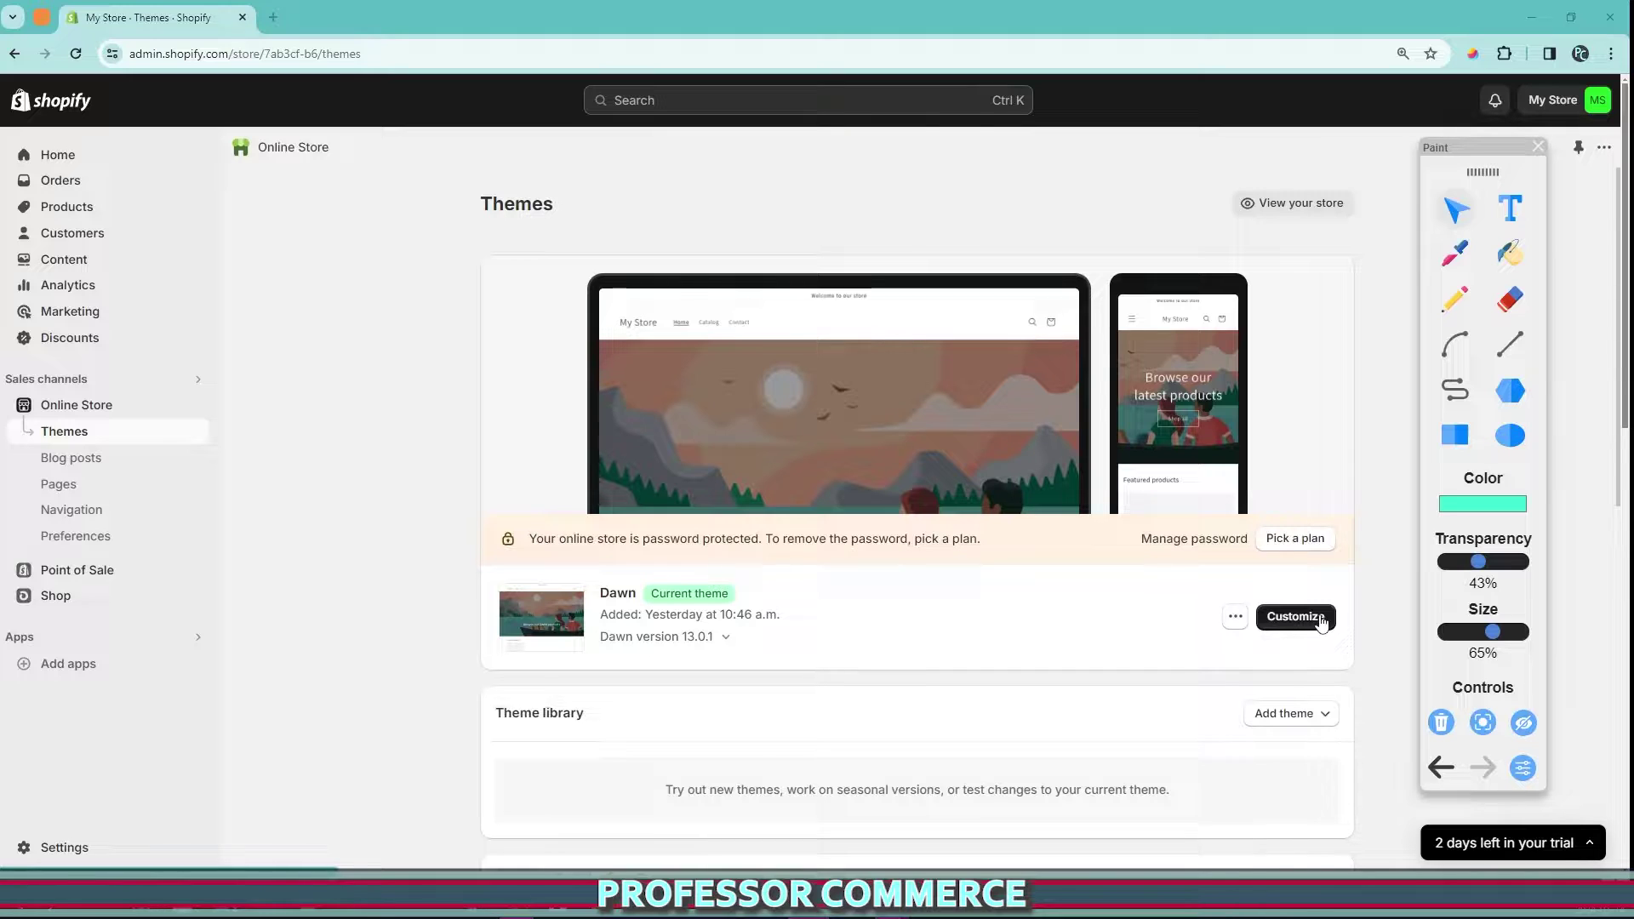
- Open the Dawn theme in the theme editor with Customize
left_click(1294, 617)
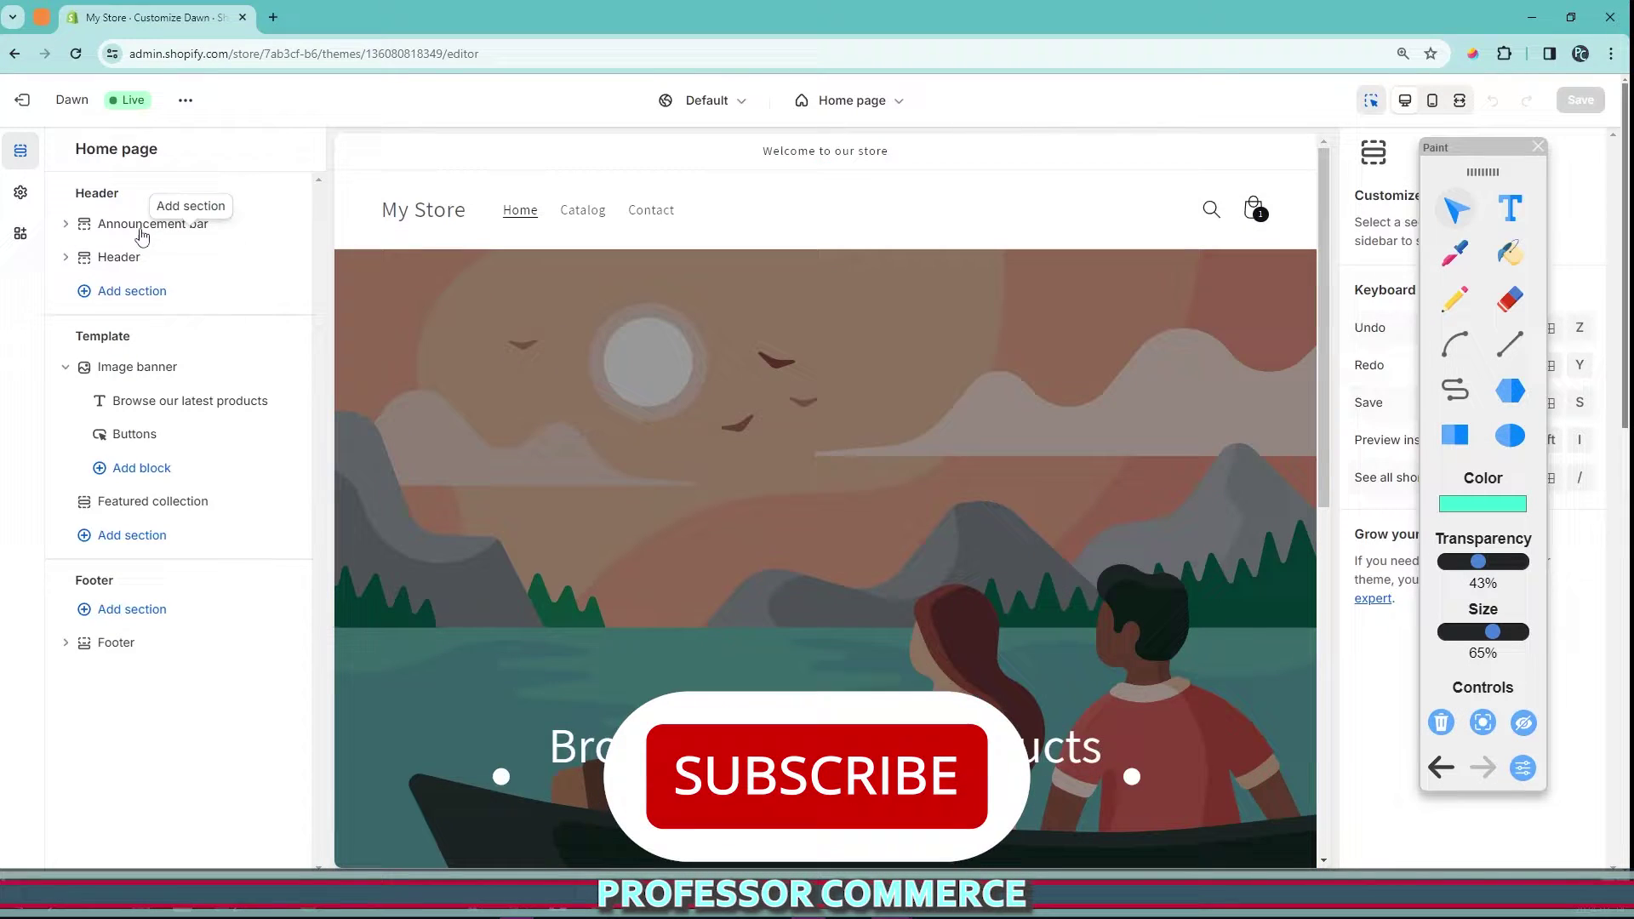
- Check the Dawn version (13.0.1) in the theme options menu, then scroll the home page preview
left_click(184, 100)
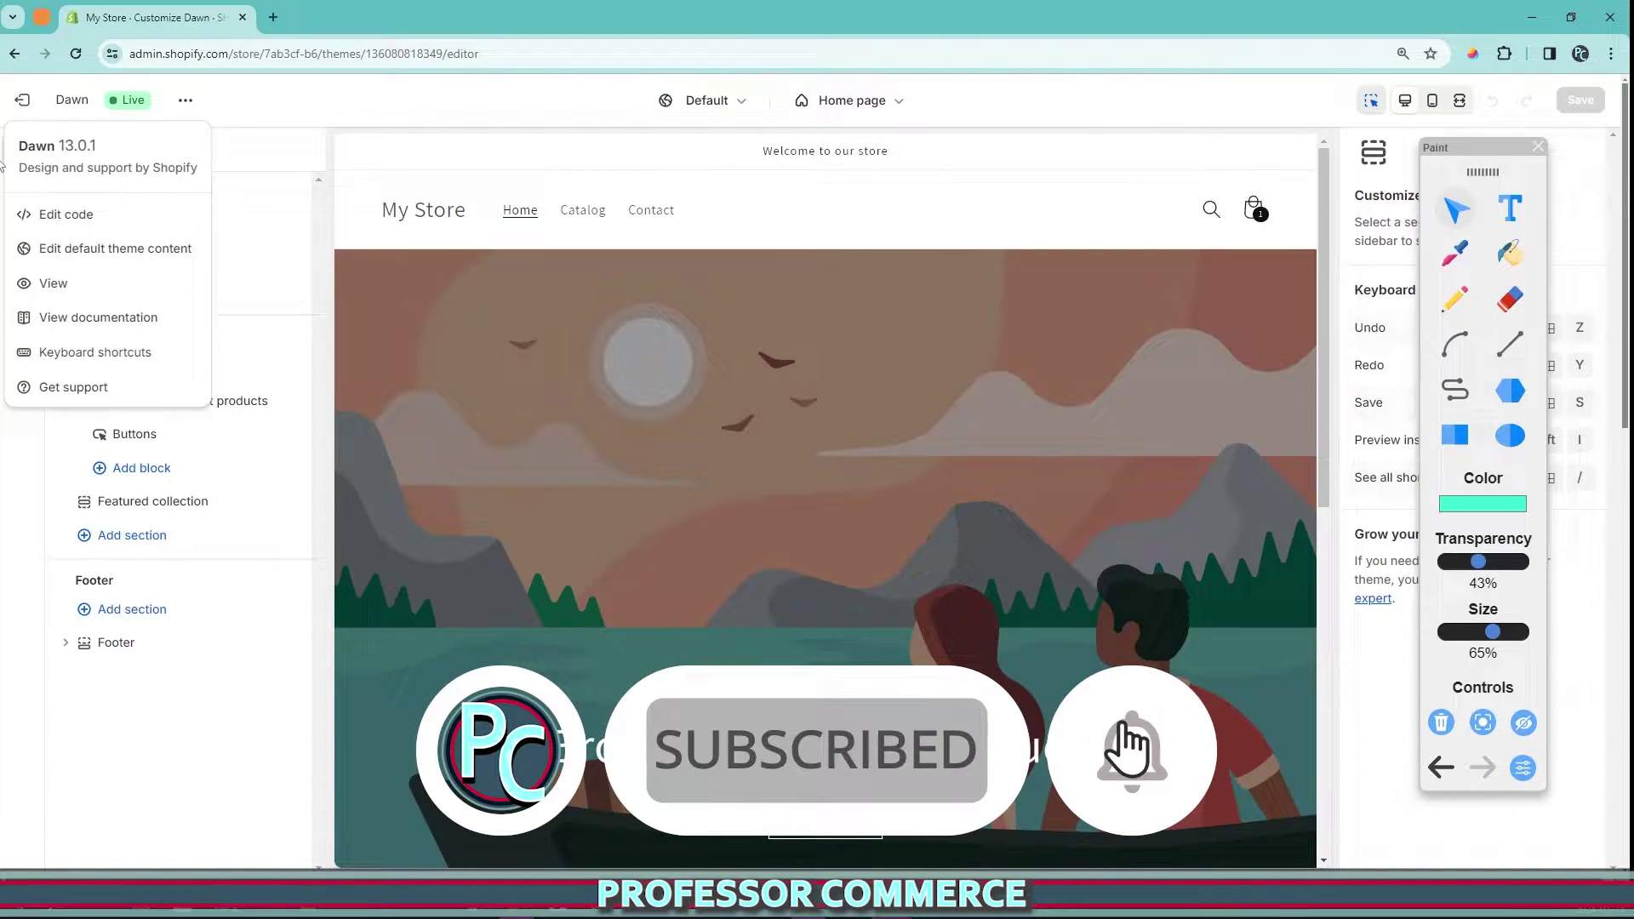
left_click_drag(17, 146, 95, 146)
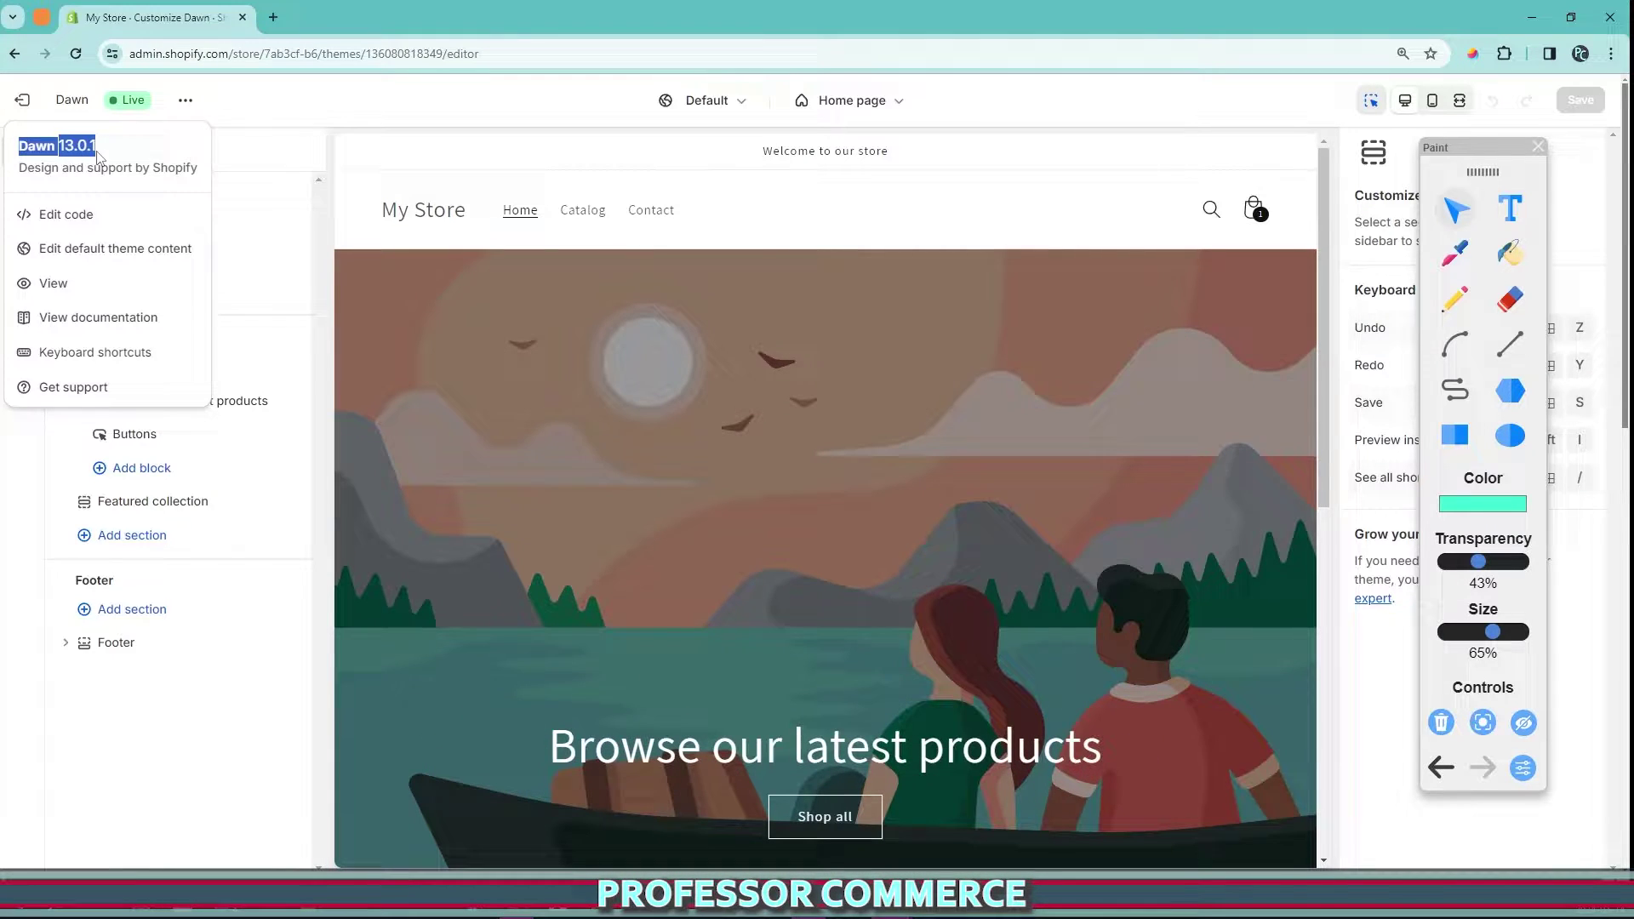
left_click(427, 112)
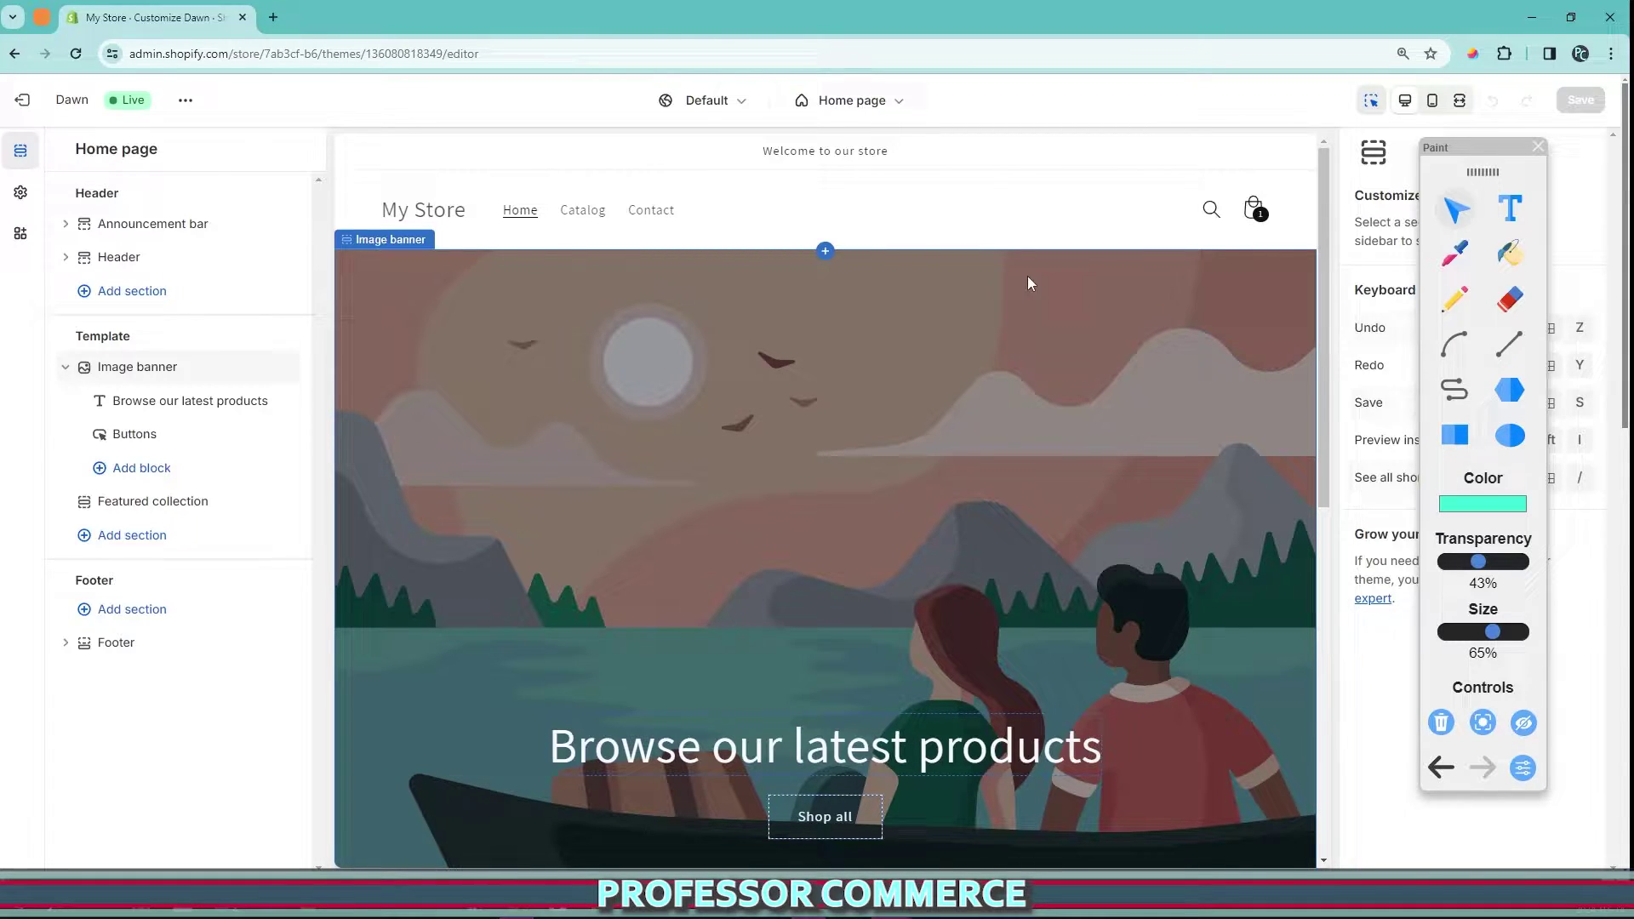
scroll(893, 421, "down", 5)
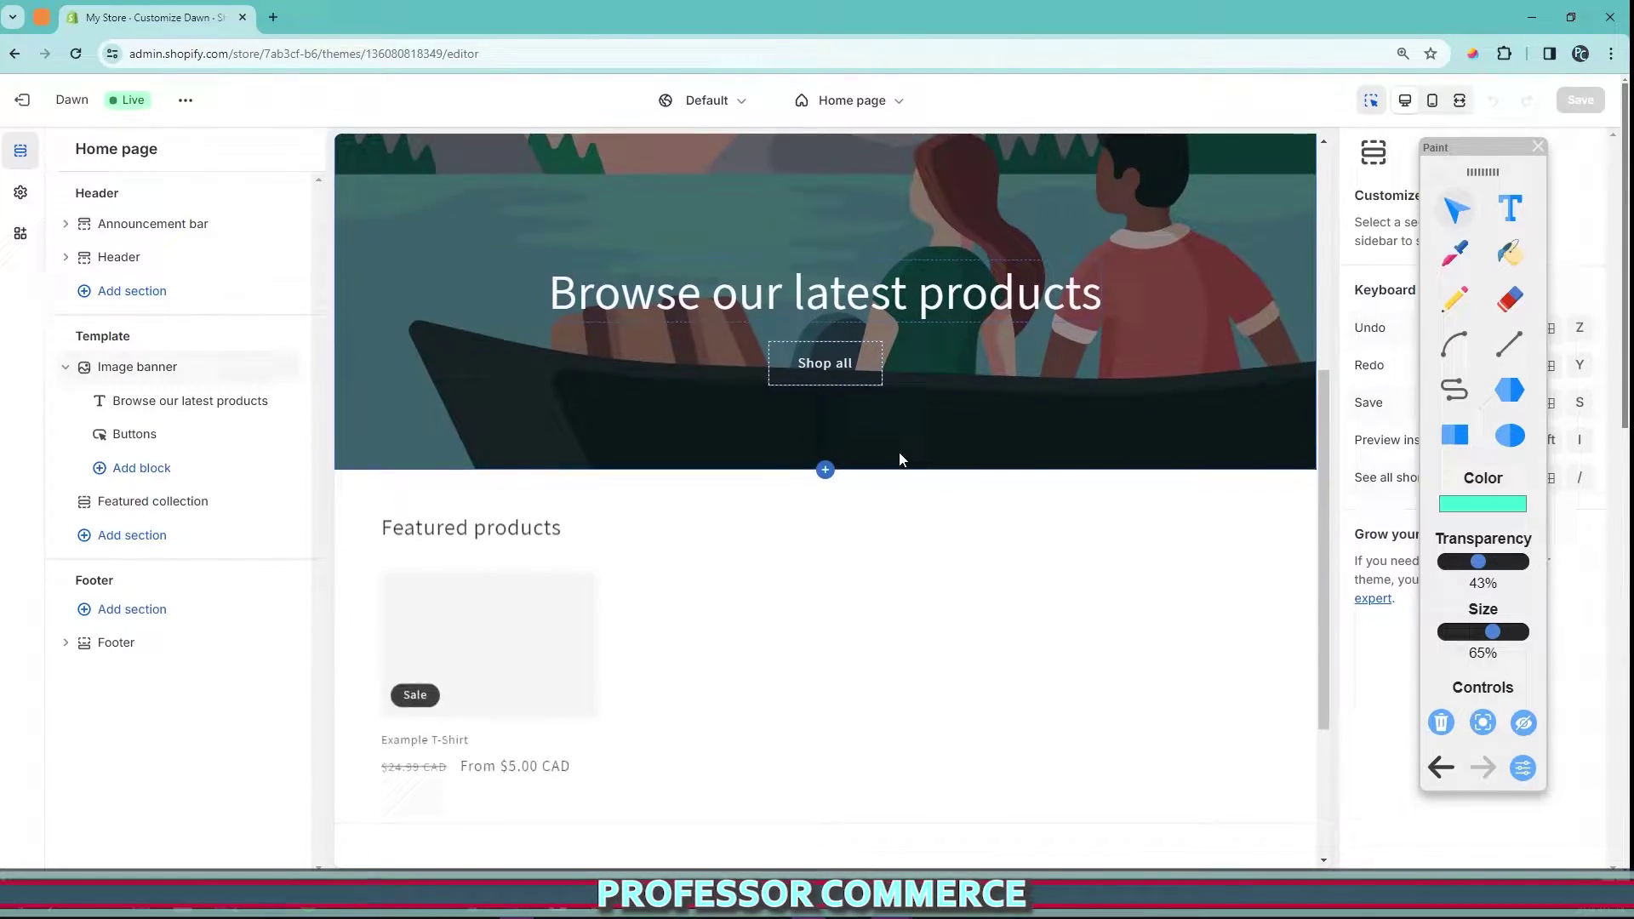
scroll(901, 455, "up", 5)
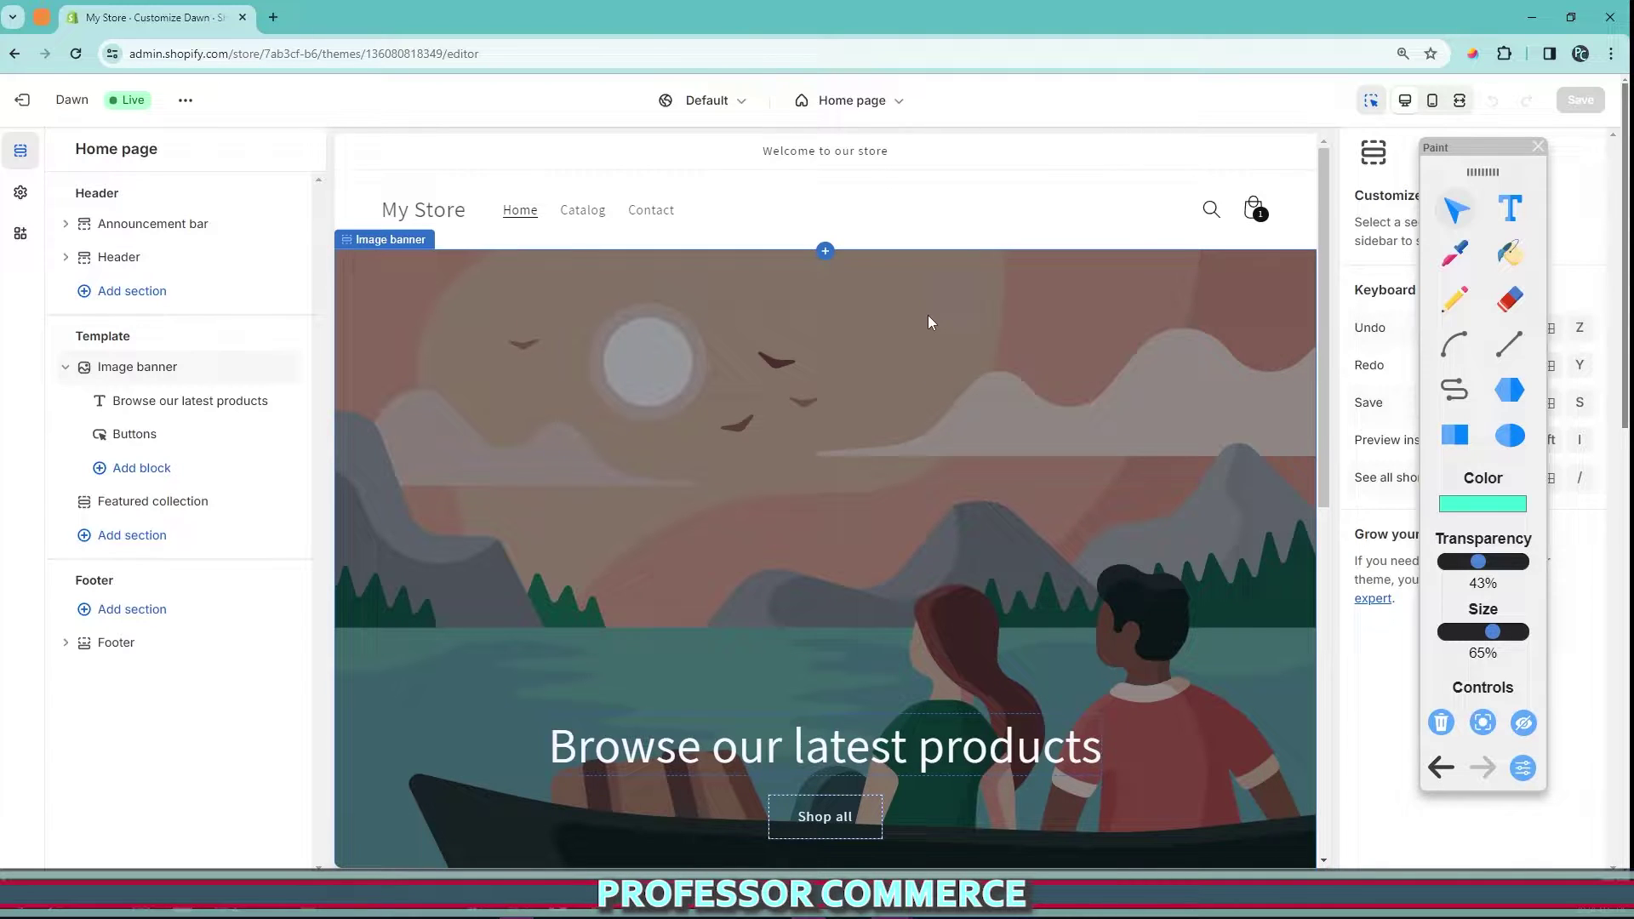
- Switch the preview to the Cart page and inspect its Items and Subtotal sections
left_click(1247, 218)
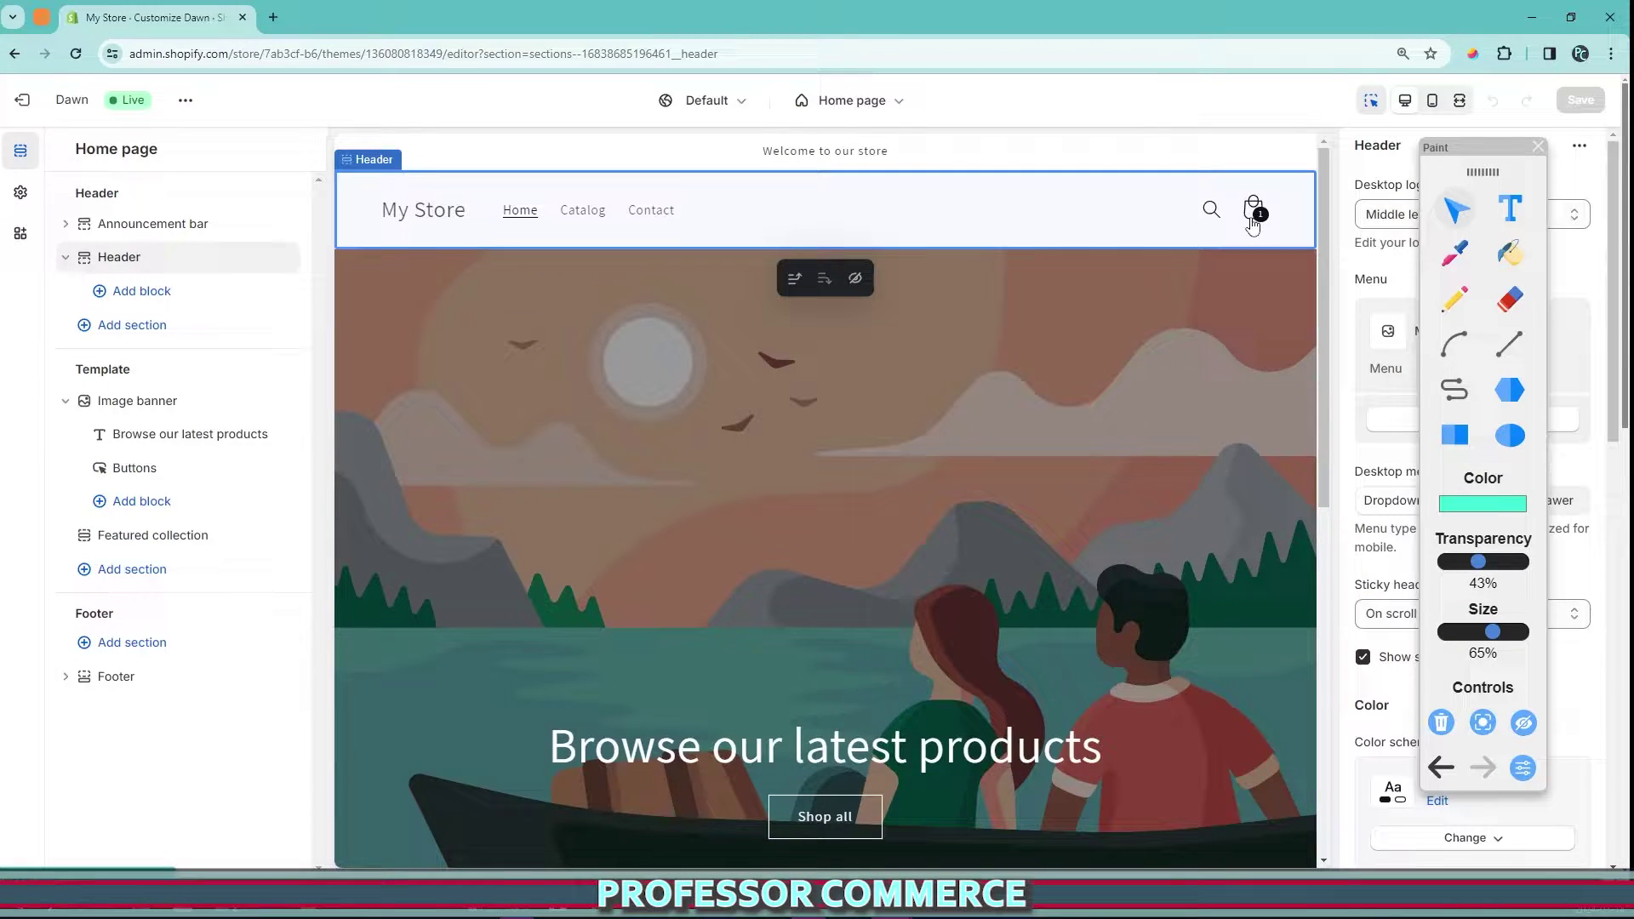
left_click(1251, 212)
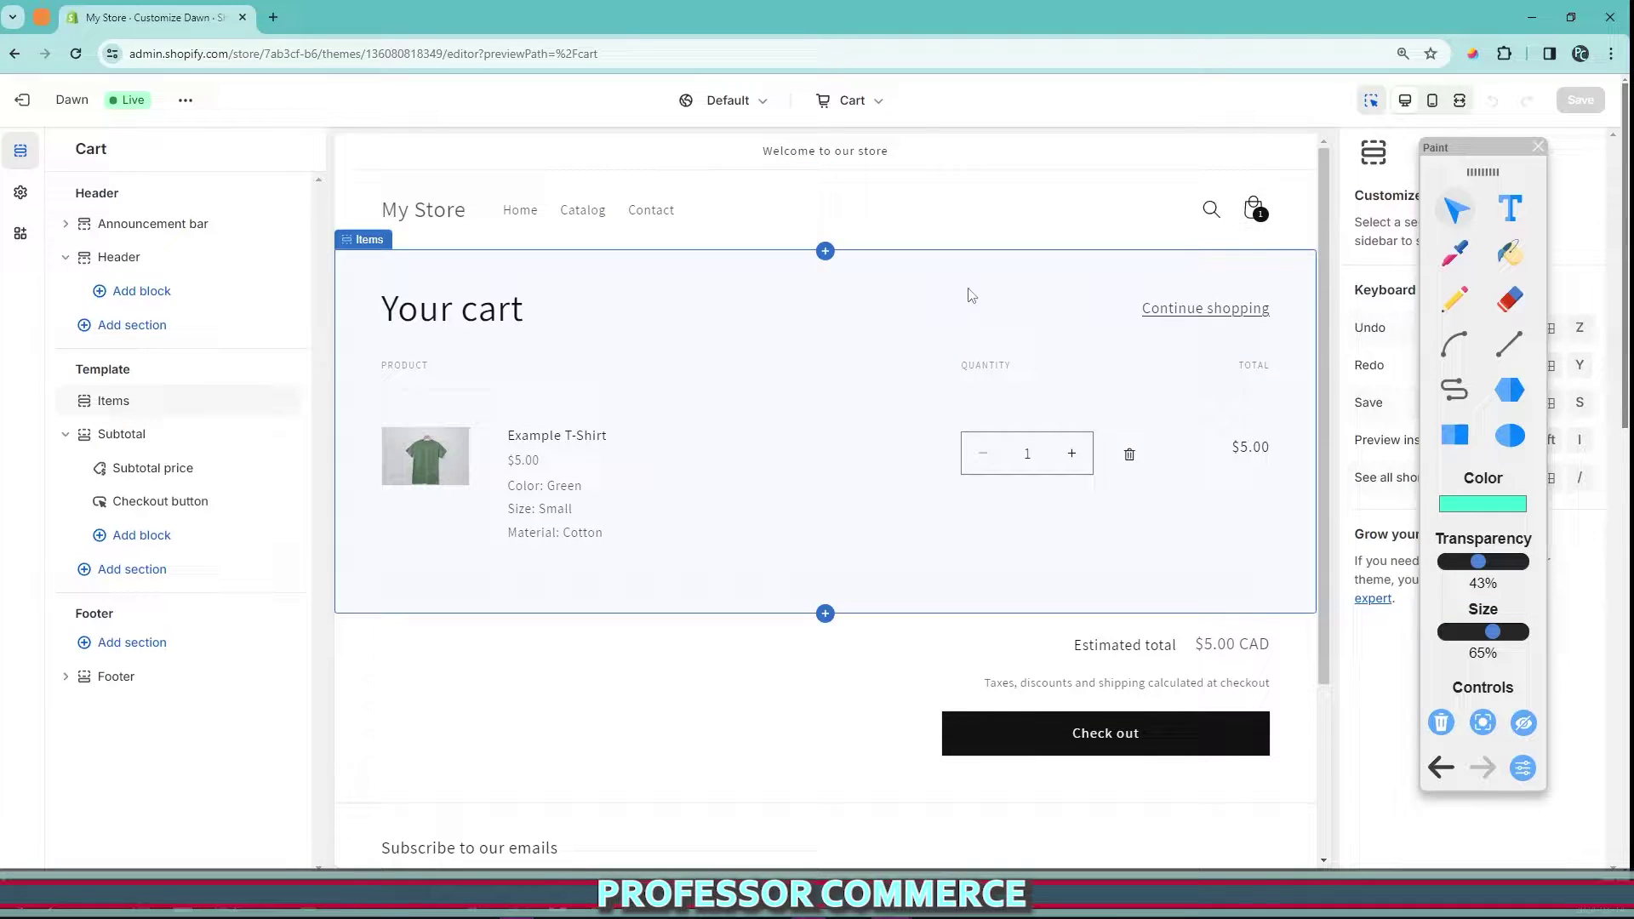
left_click(749, 574)
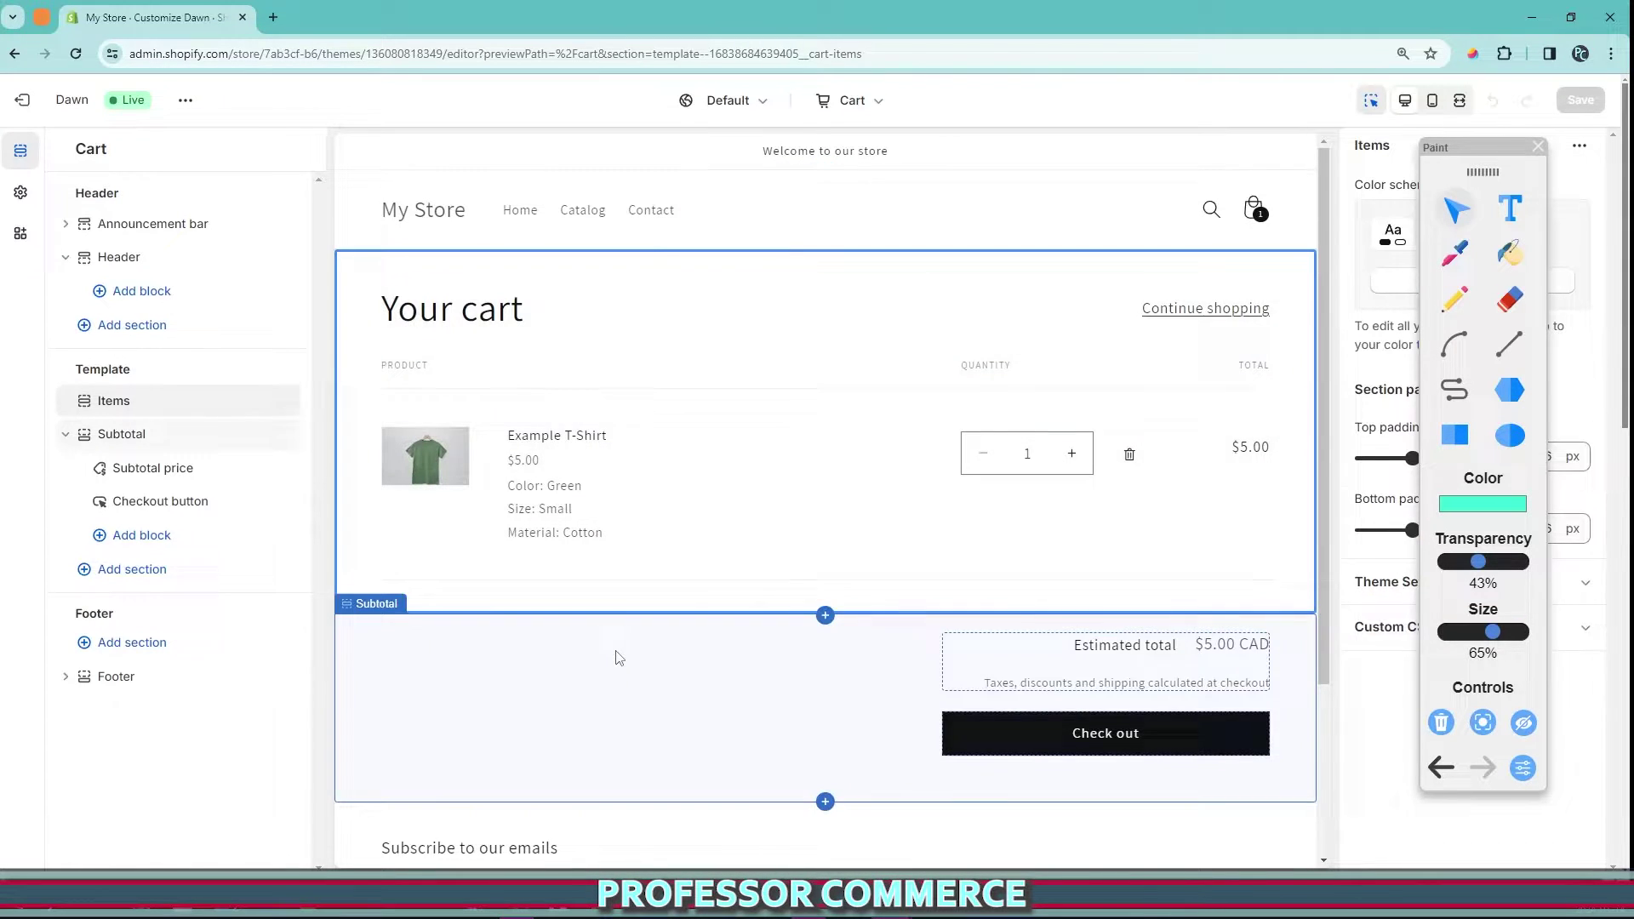
left_click(803, 681)
left_click_drag(1482, 172, 1319, 229)
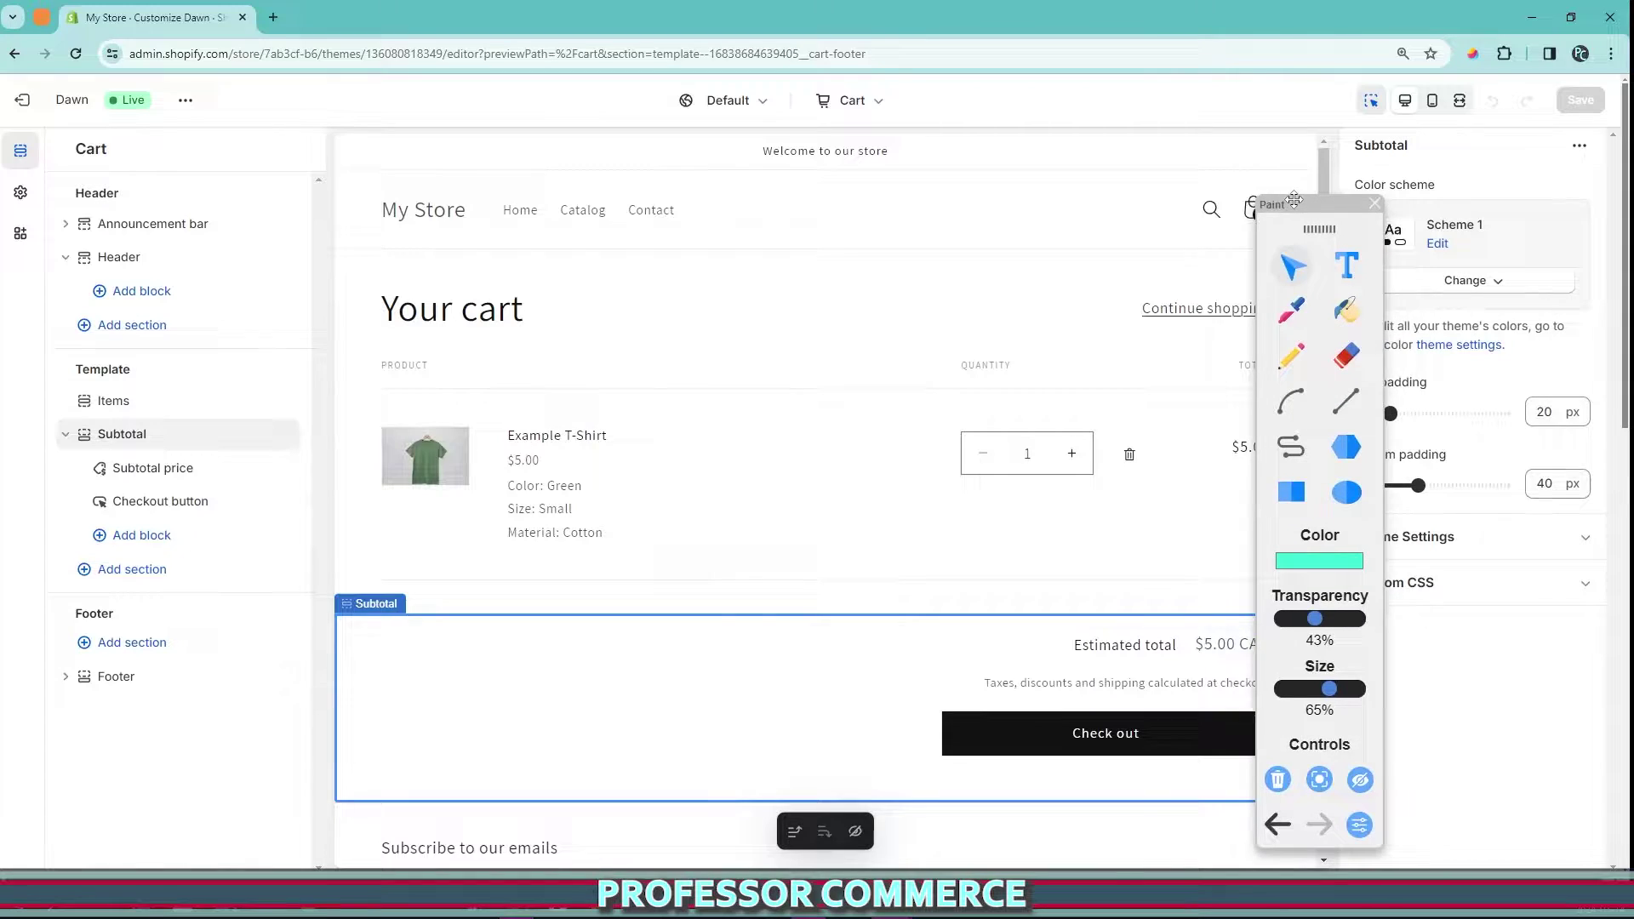
left_click(886, 347)
left_click(769, 706)
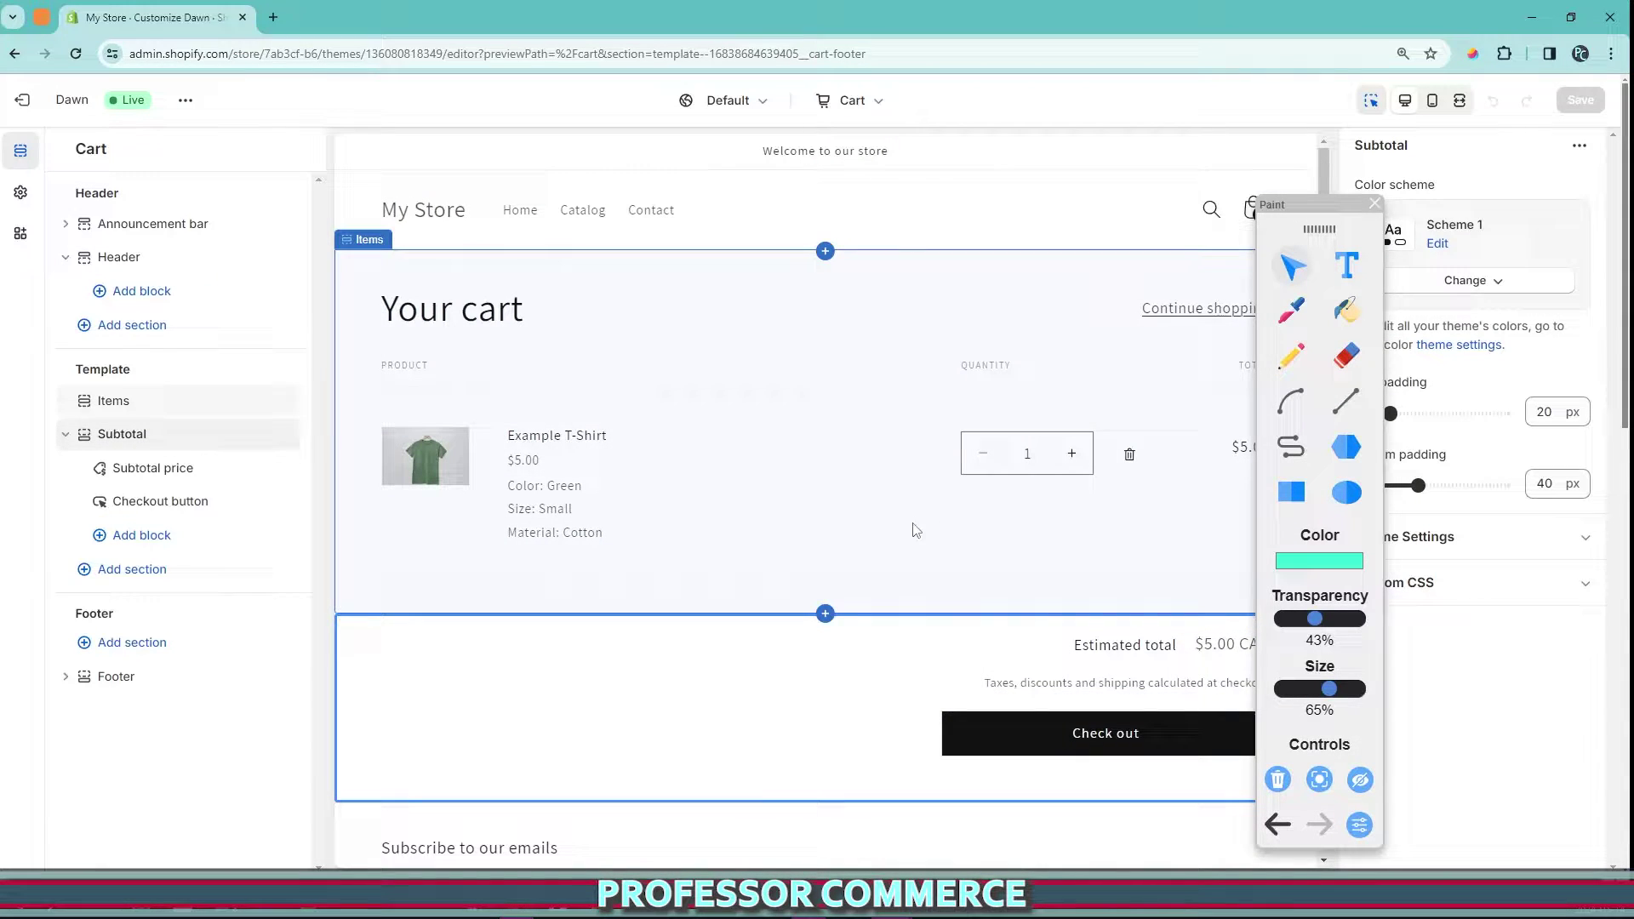
left_click_drag(1319, 229, 1265, 219)
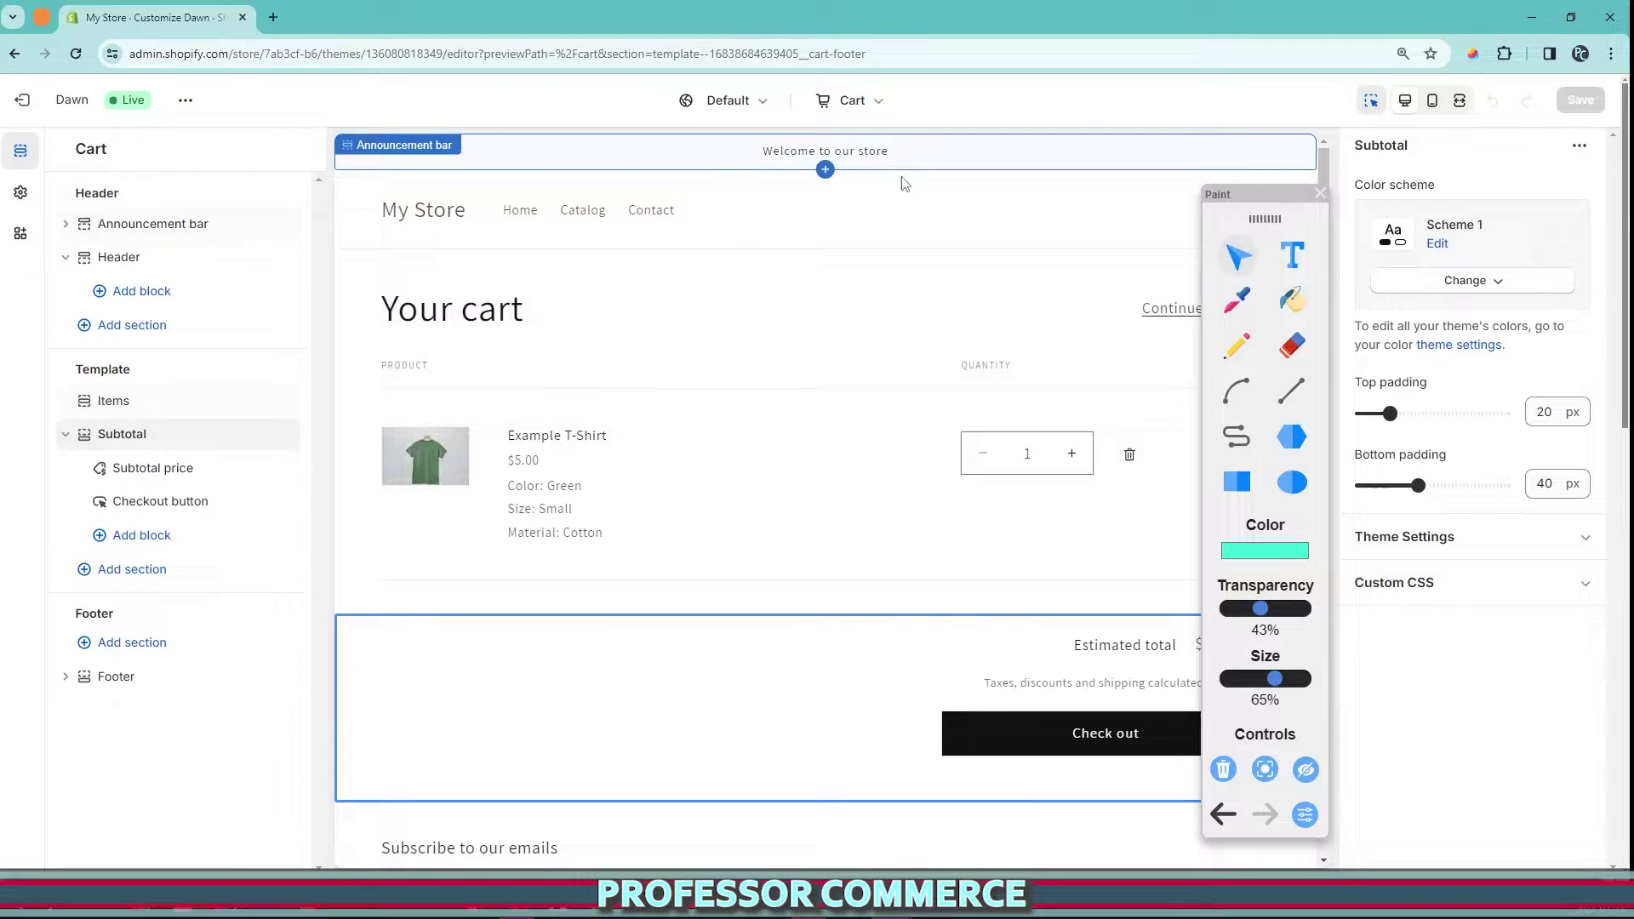
- Expand Cart under Theme settings to show cart type, vendor and cart note options
left_click(20, 195)
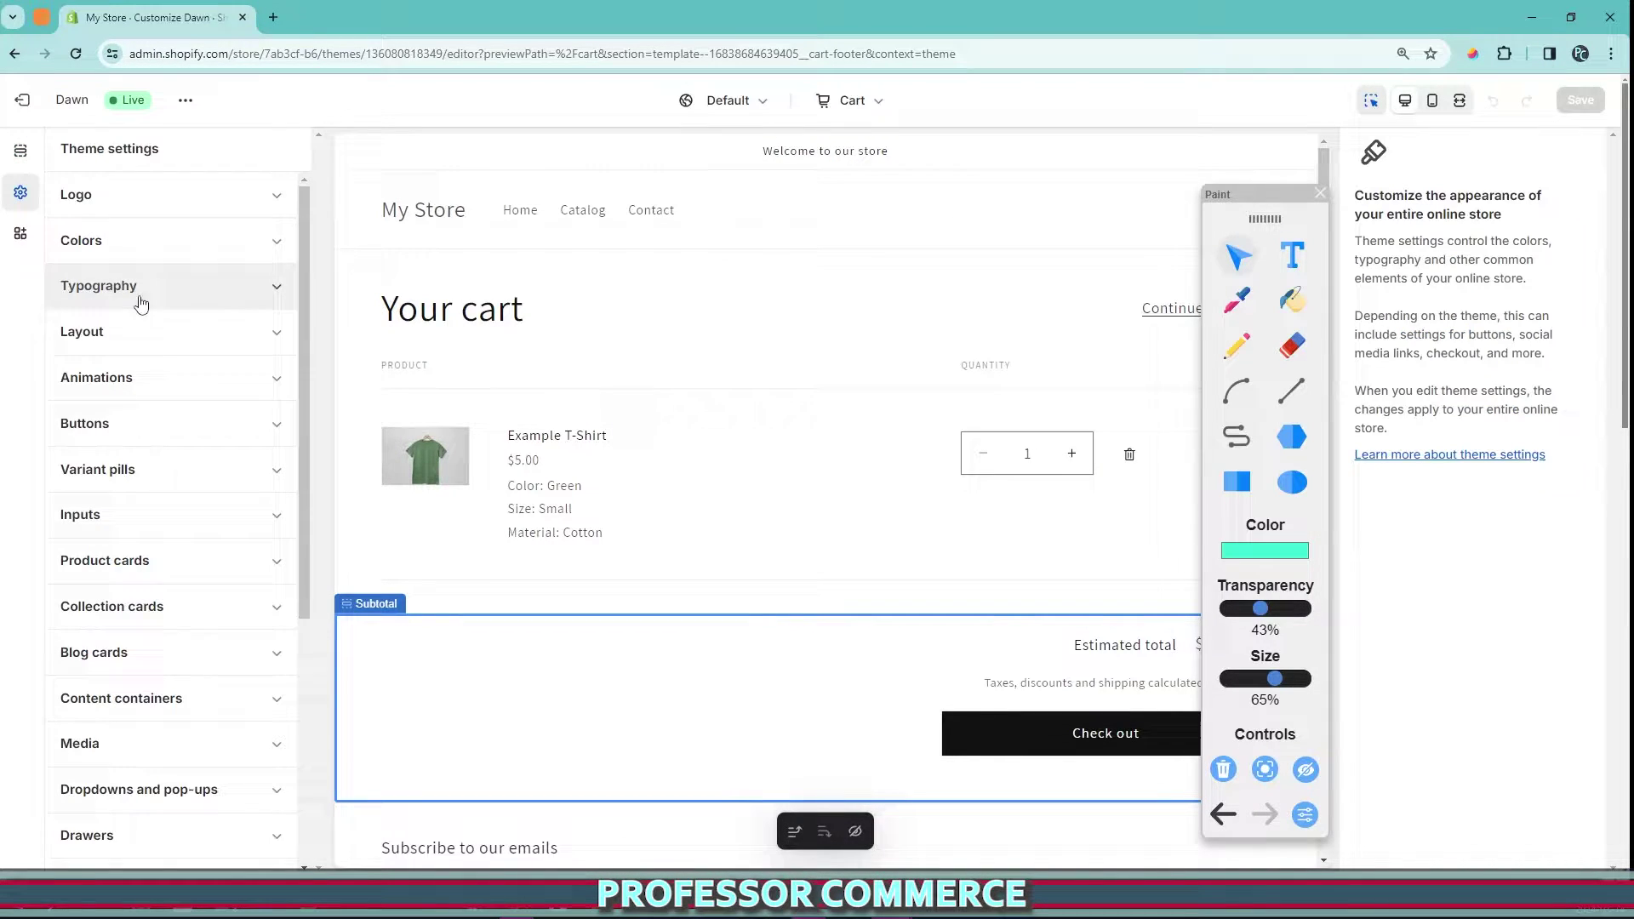
scroll(212, 474, "down", 5)
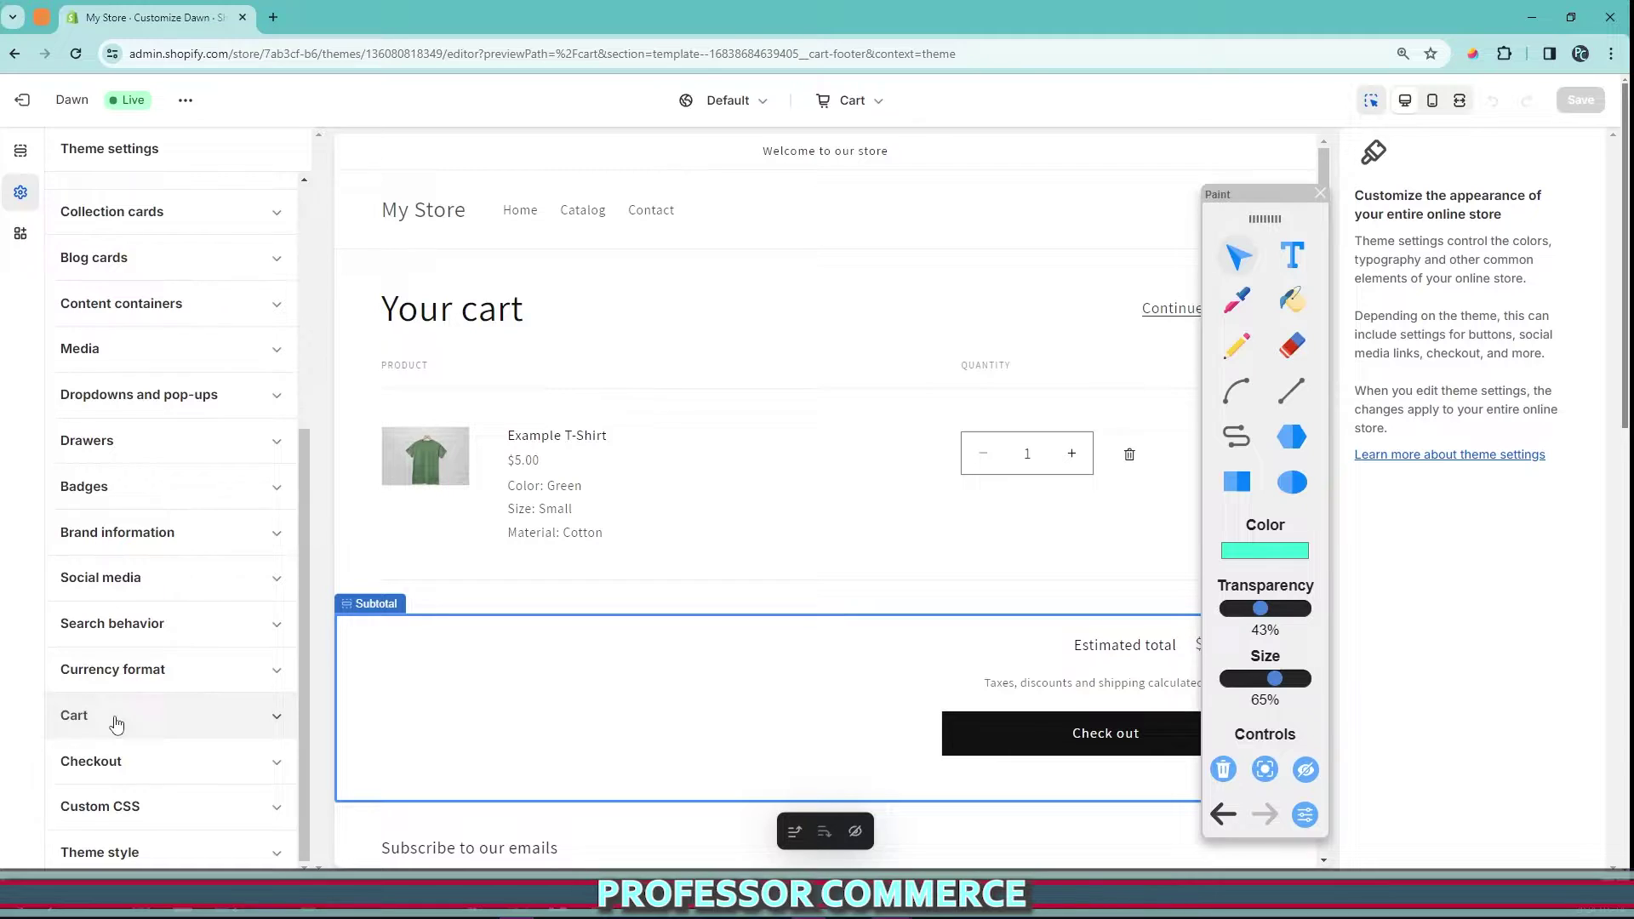
left_click(117, 724)
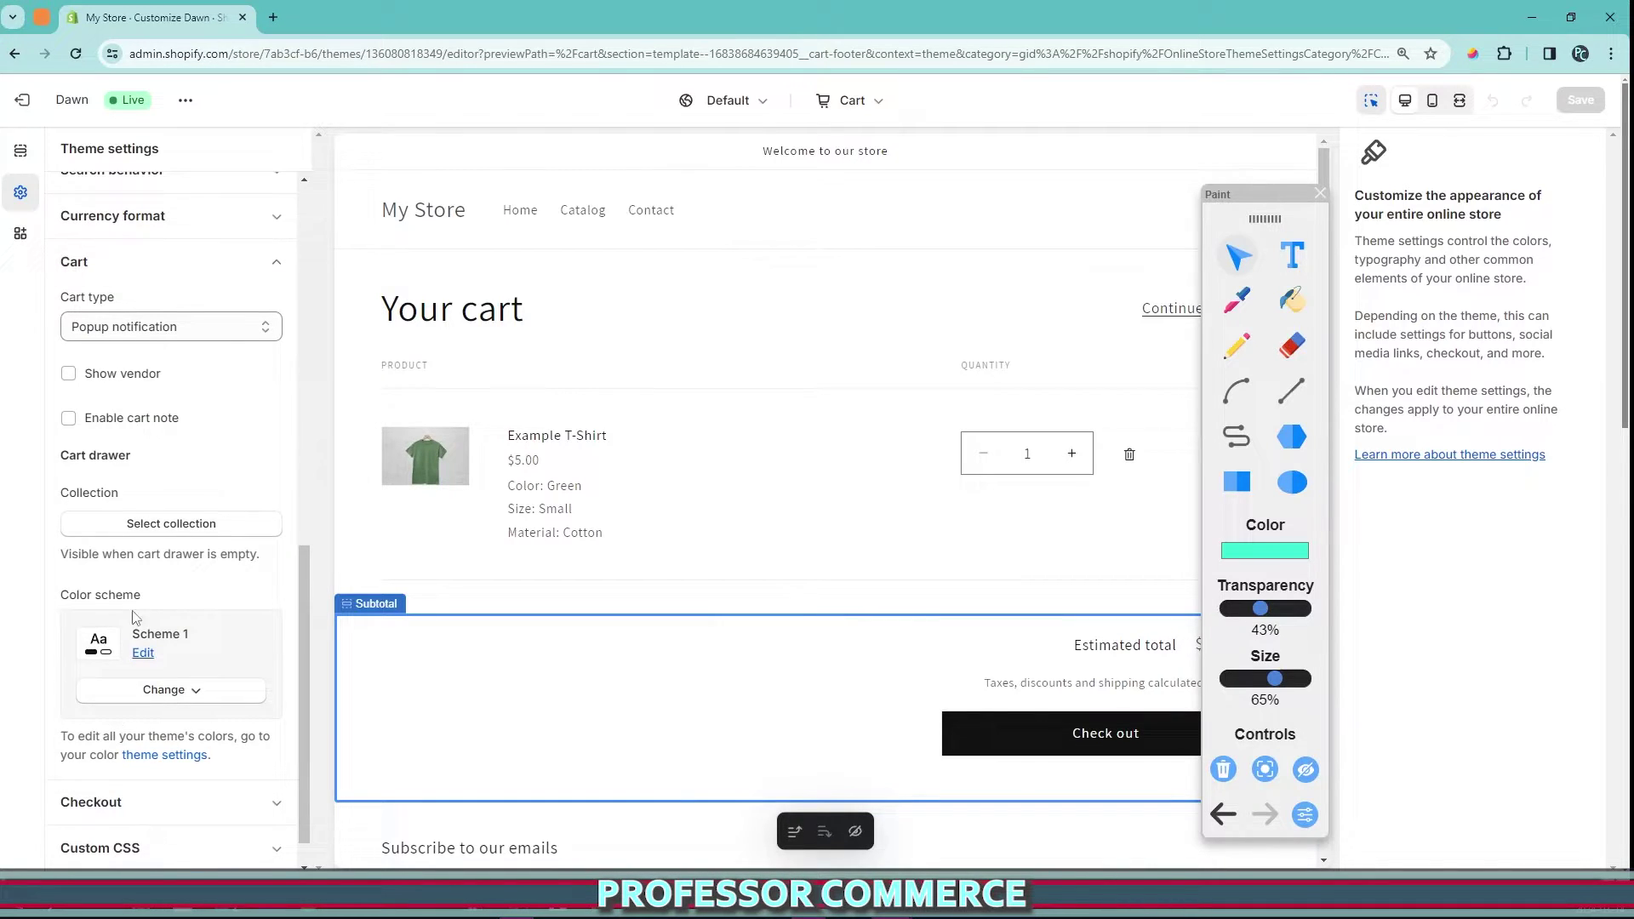
left_click(1237, 344)
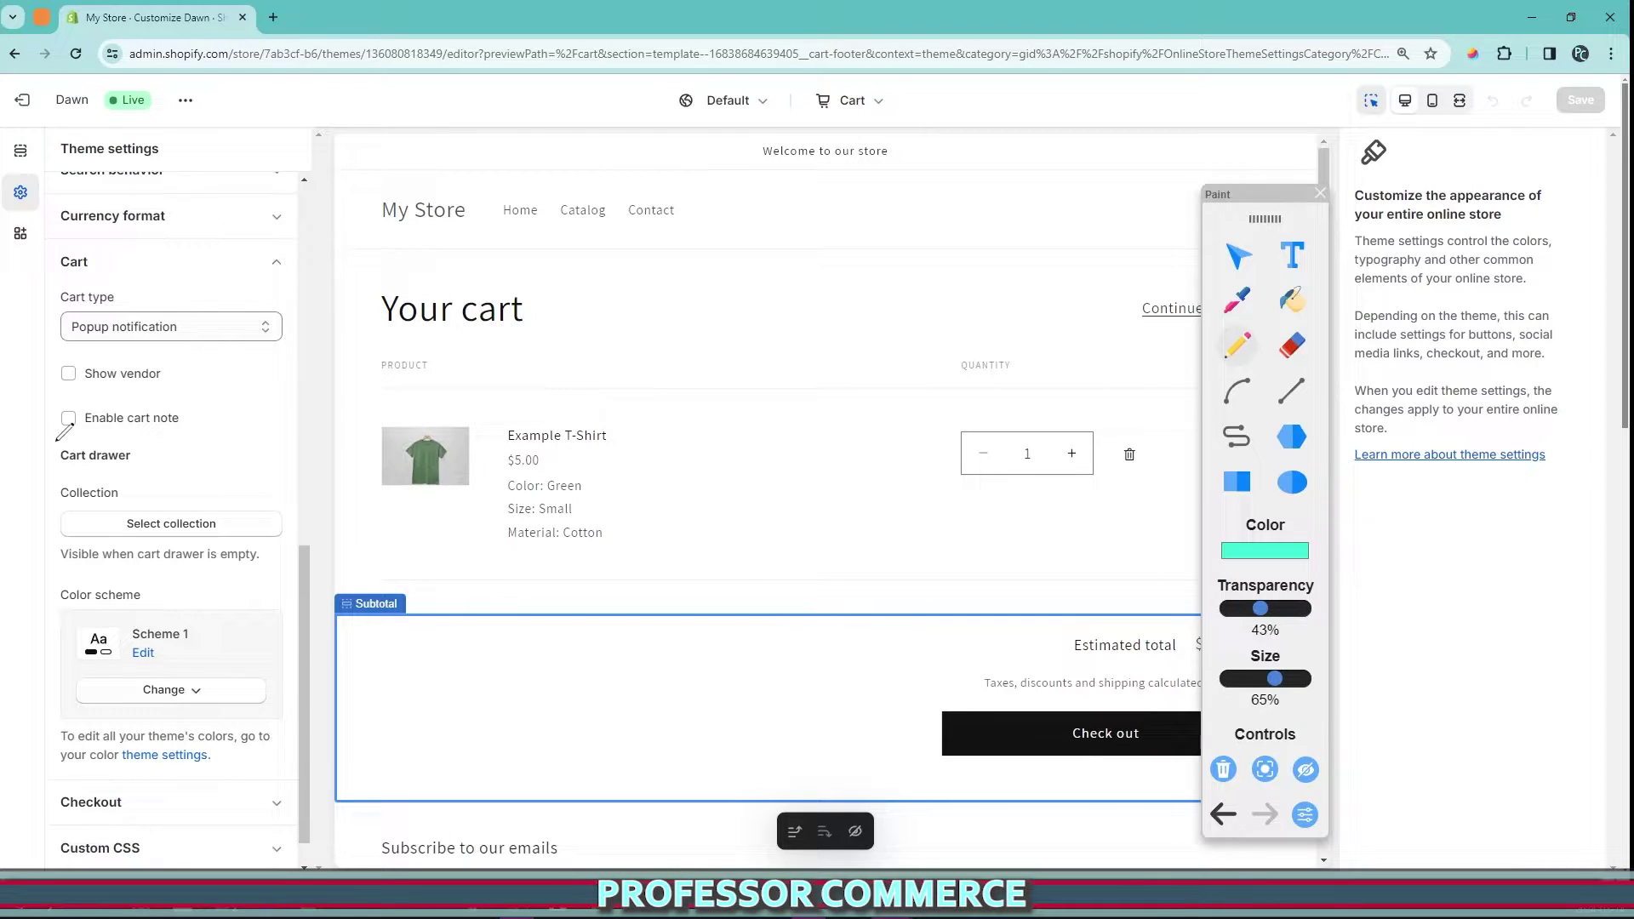
mouse_move(64, 434)
left_mouse_down()
mouse_move(277, 398)
mouse_move(17, 413)
mouse_move(64, 438)
left_mouse_up()
key("Escape")
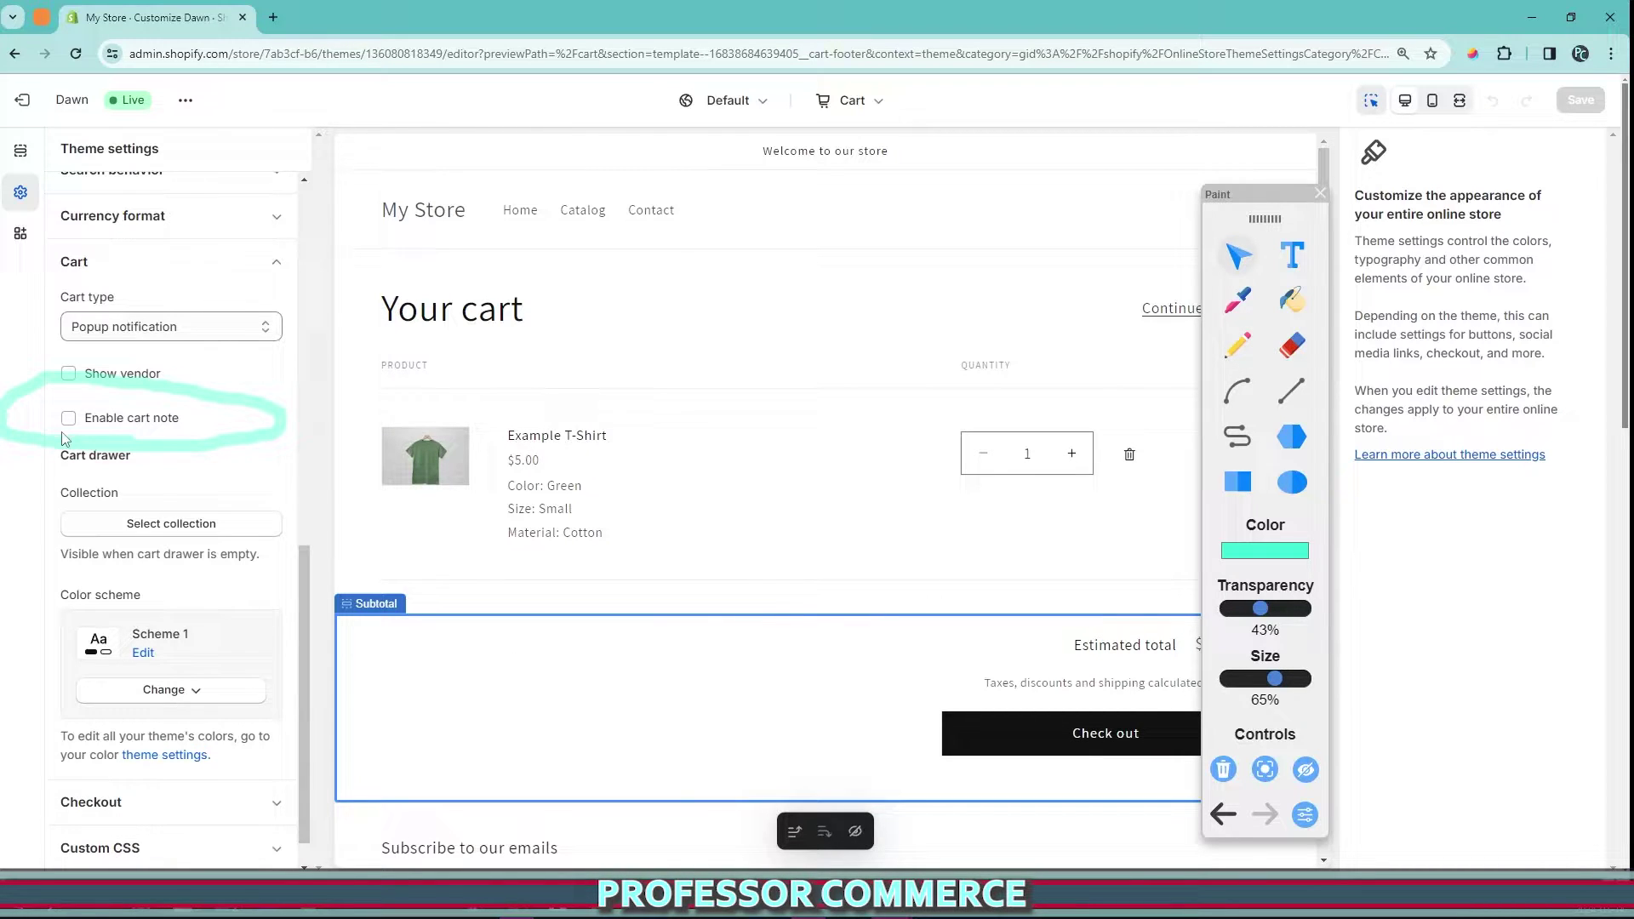
left_click(68, 421)
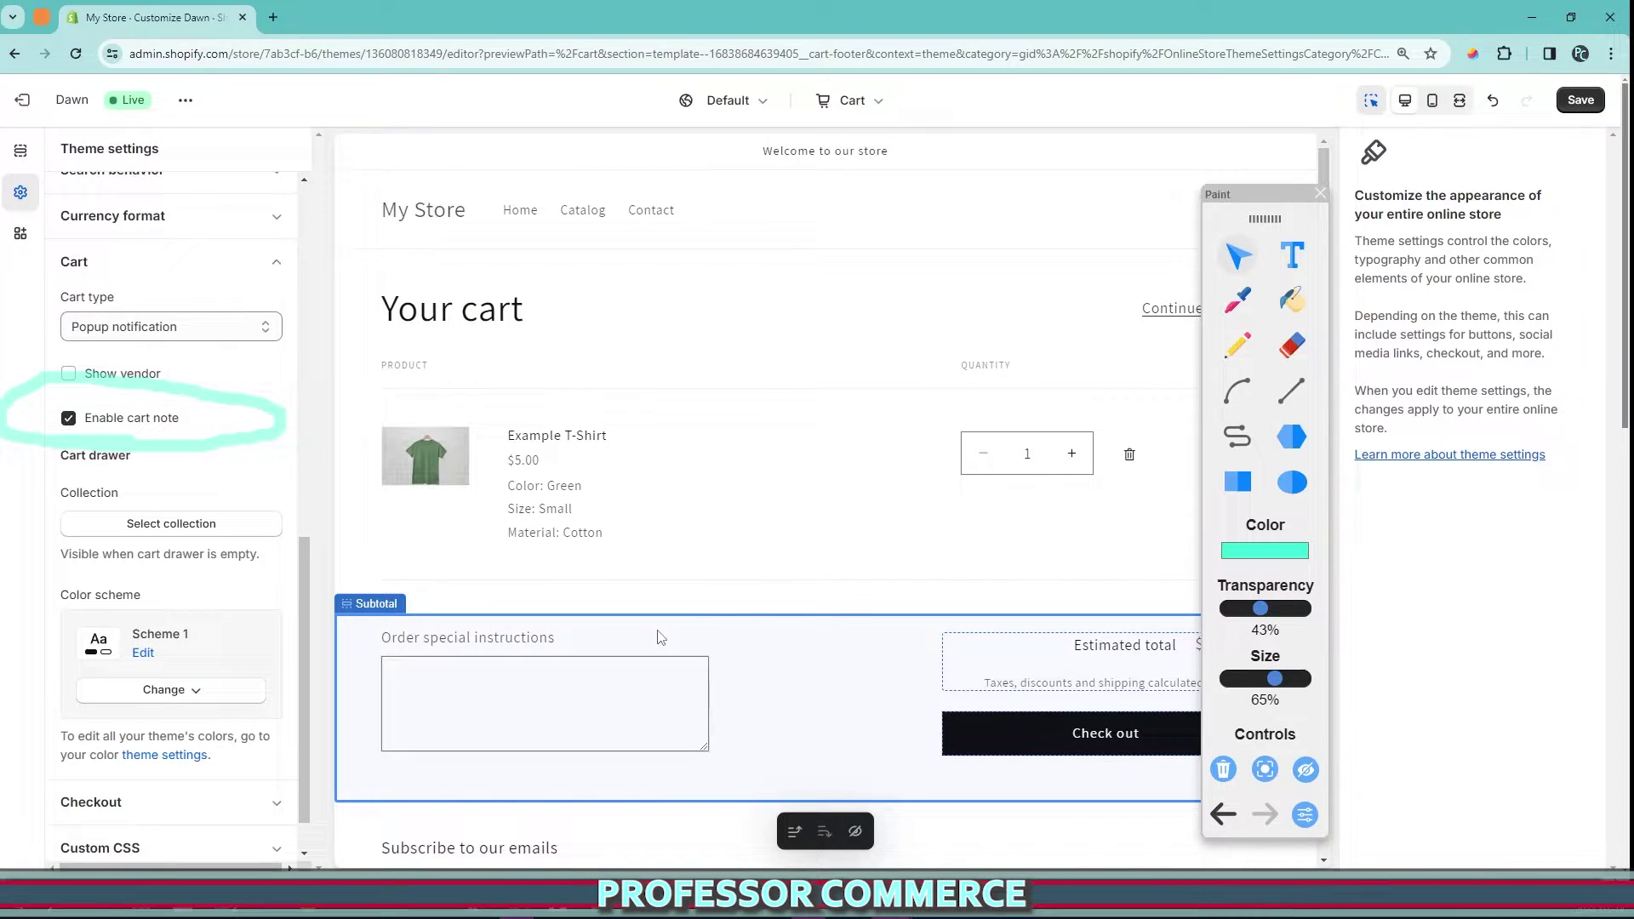
left_click(1238, 345)
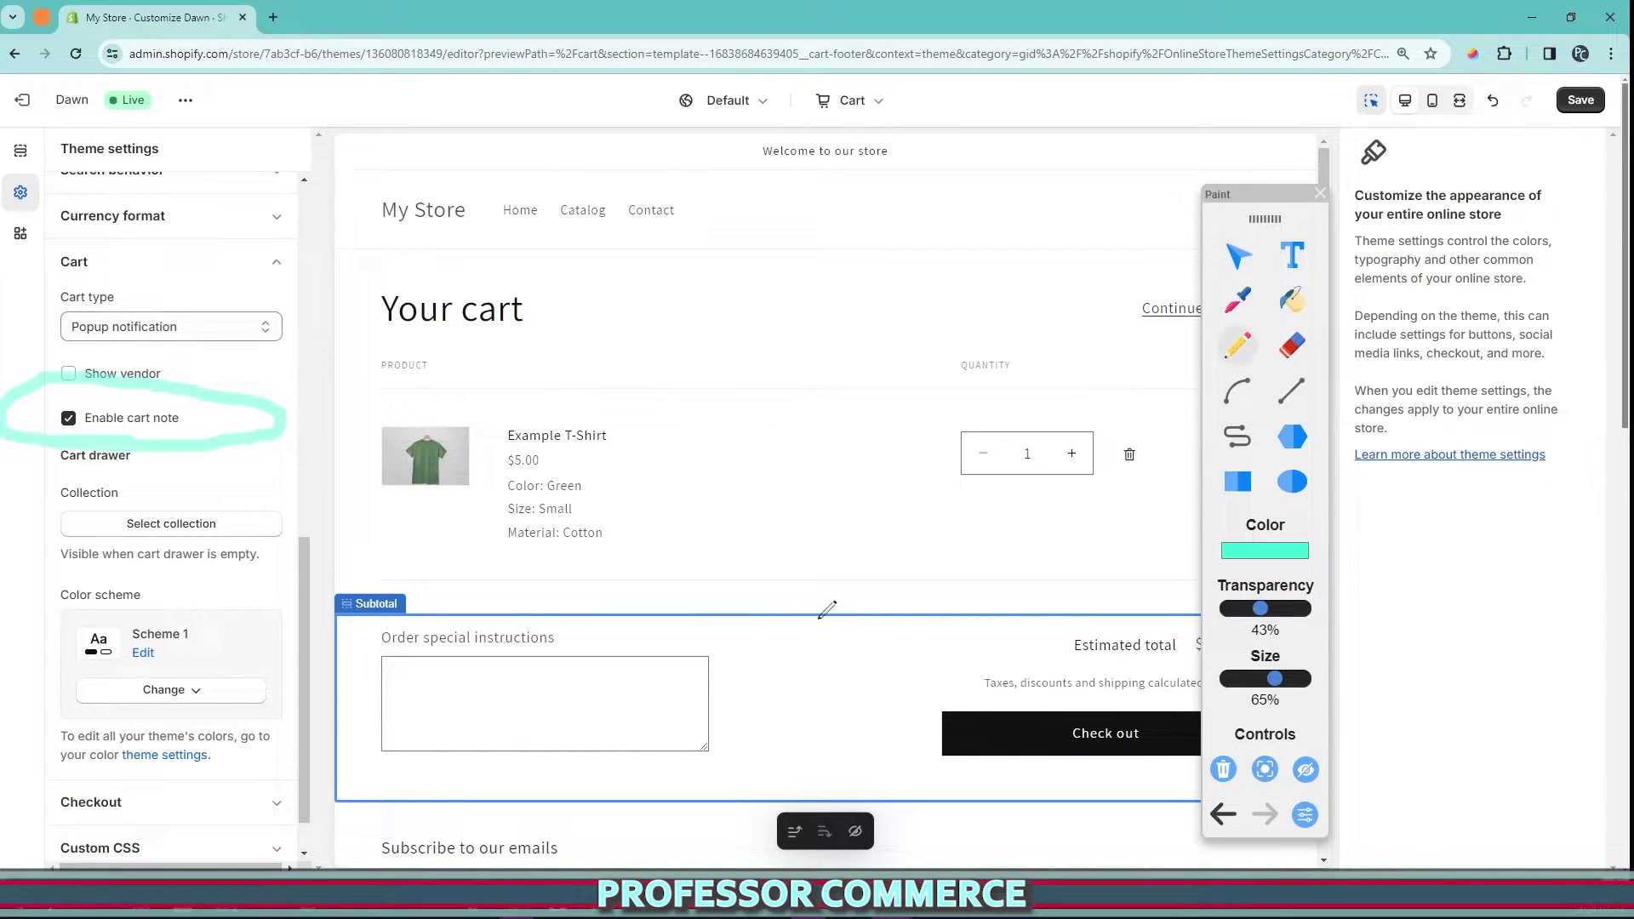
mouse_move(833, 623)
left_mouse_down()
mouse_move(317, 713)
mouse_move(778, 643)
mouse_move(483, 580)
left_mouse_up()
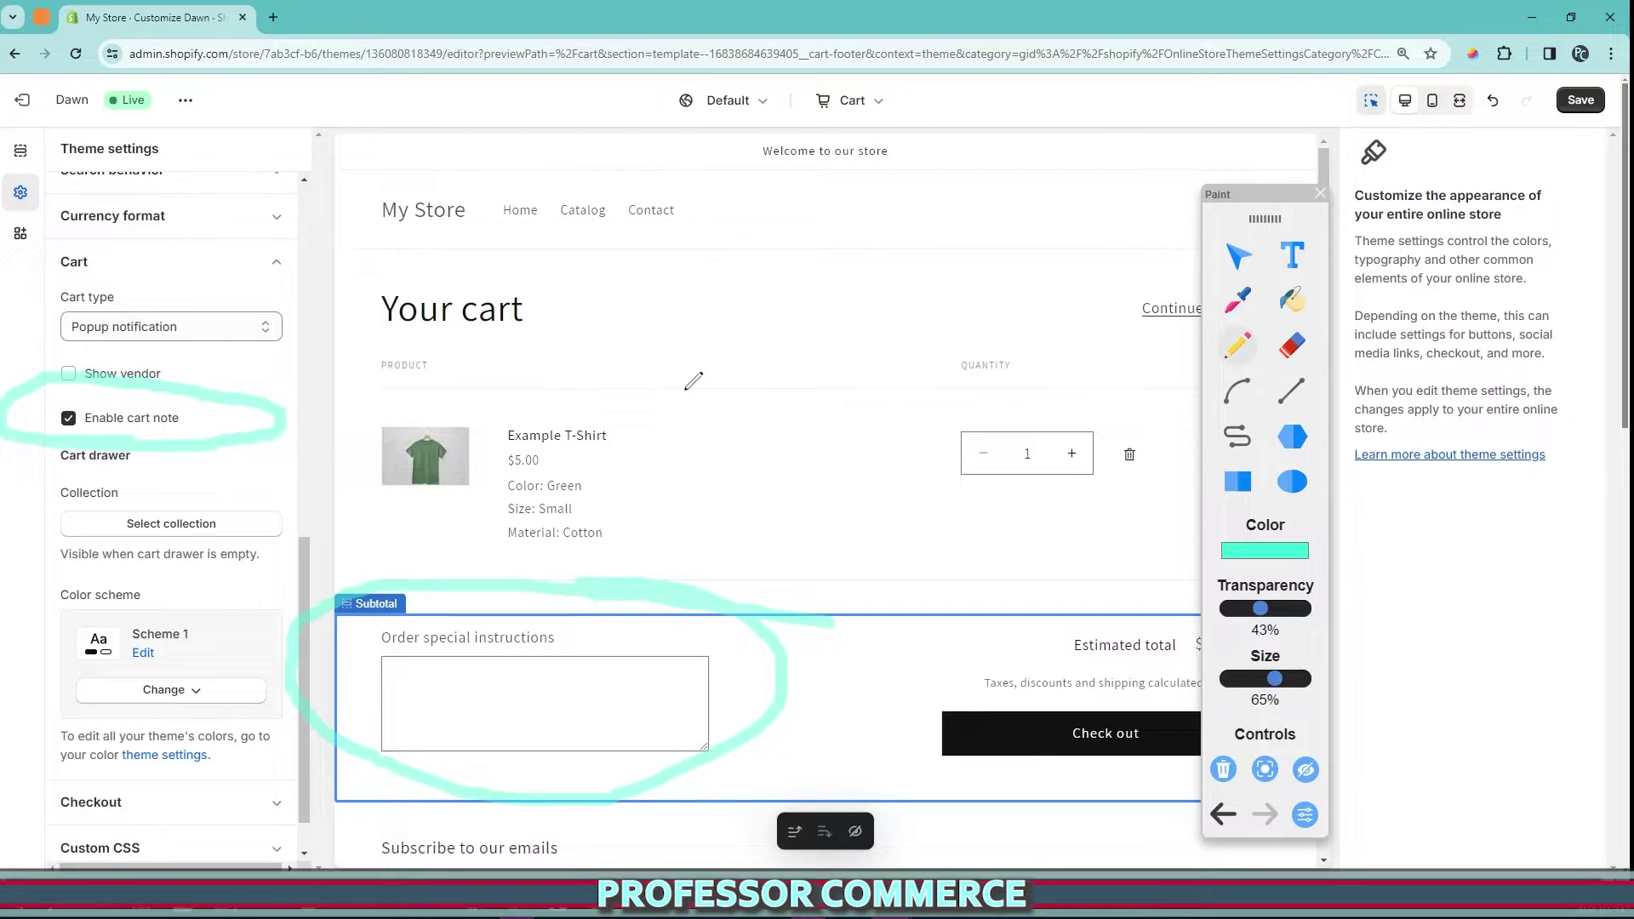
left_click(1244, 252)
left_click(121, 426)
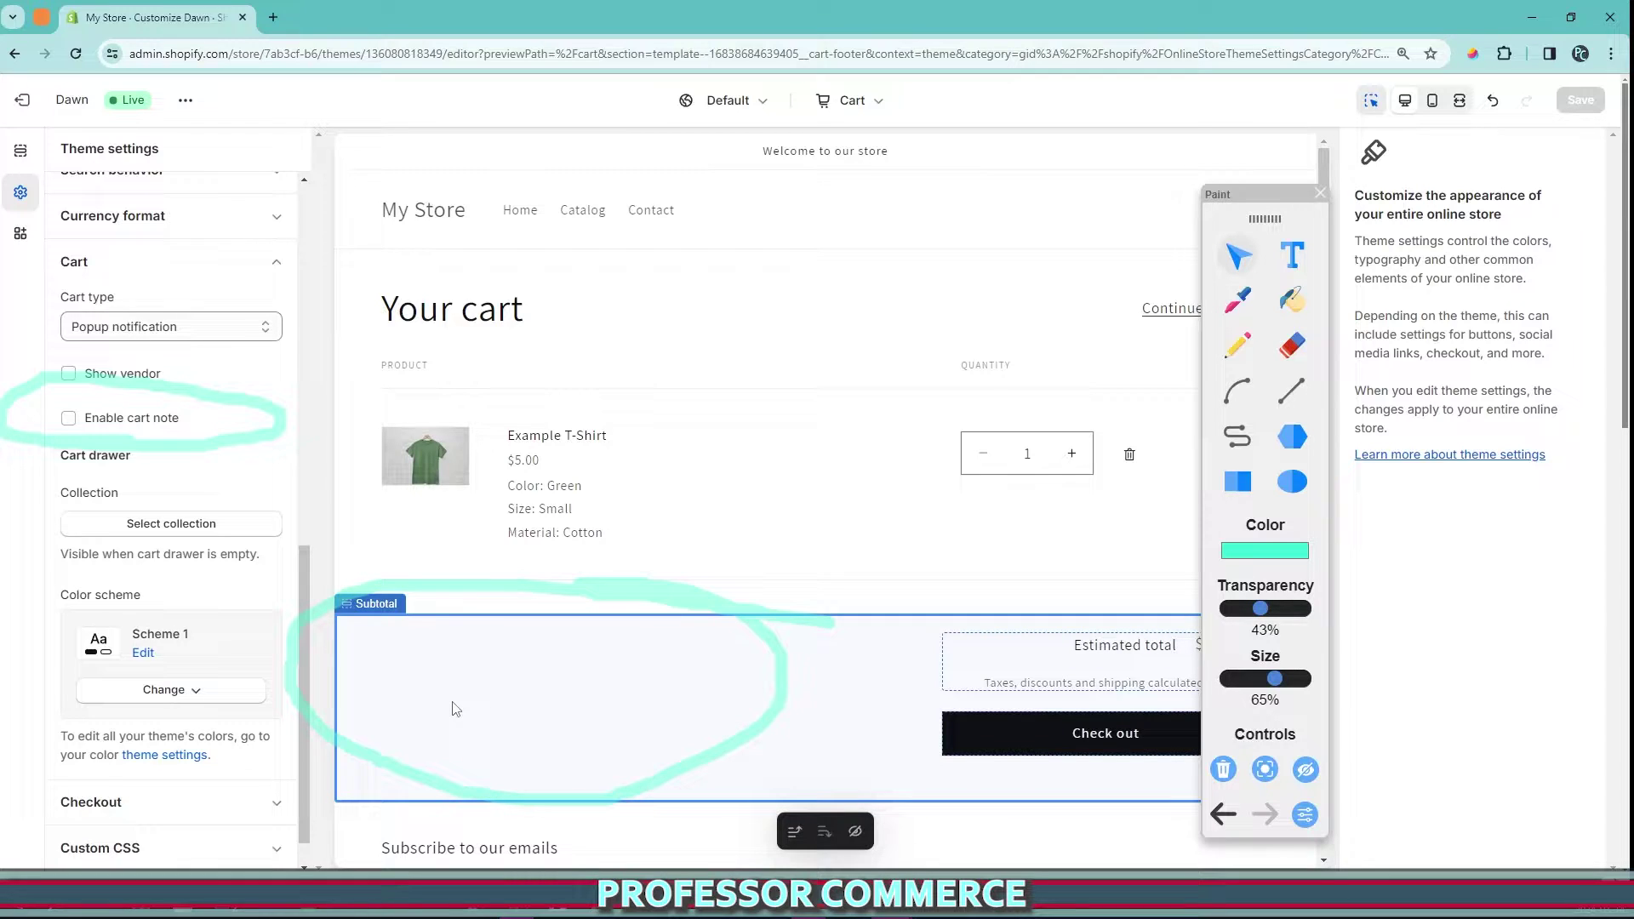
- Tick Enable cart note in Theme settings > Cart
left_click(495, 700)
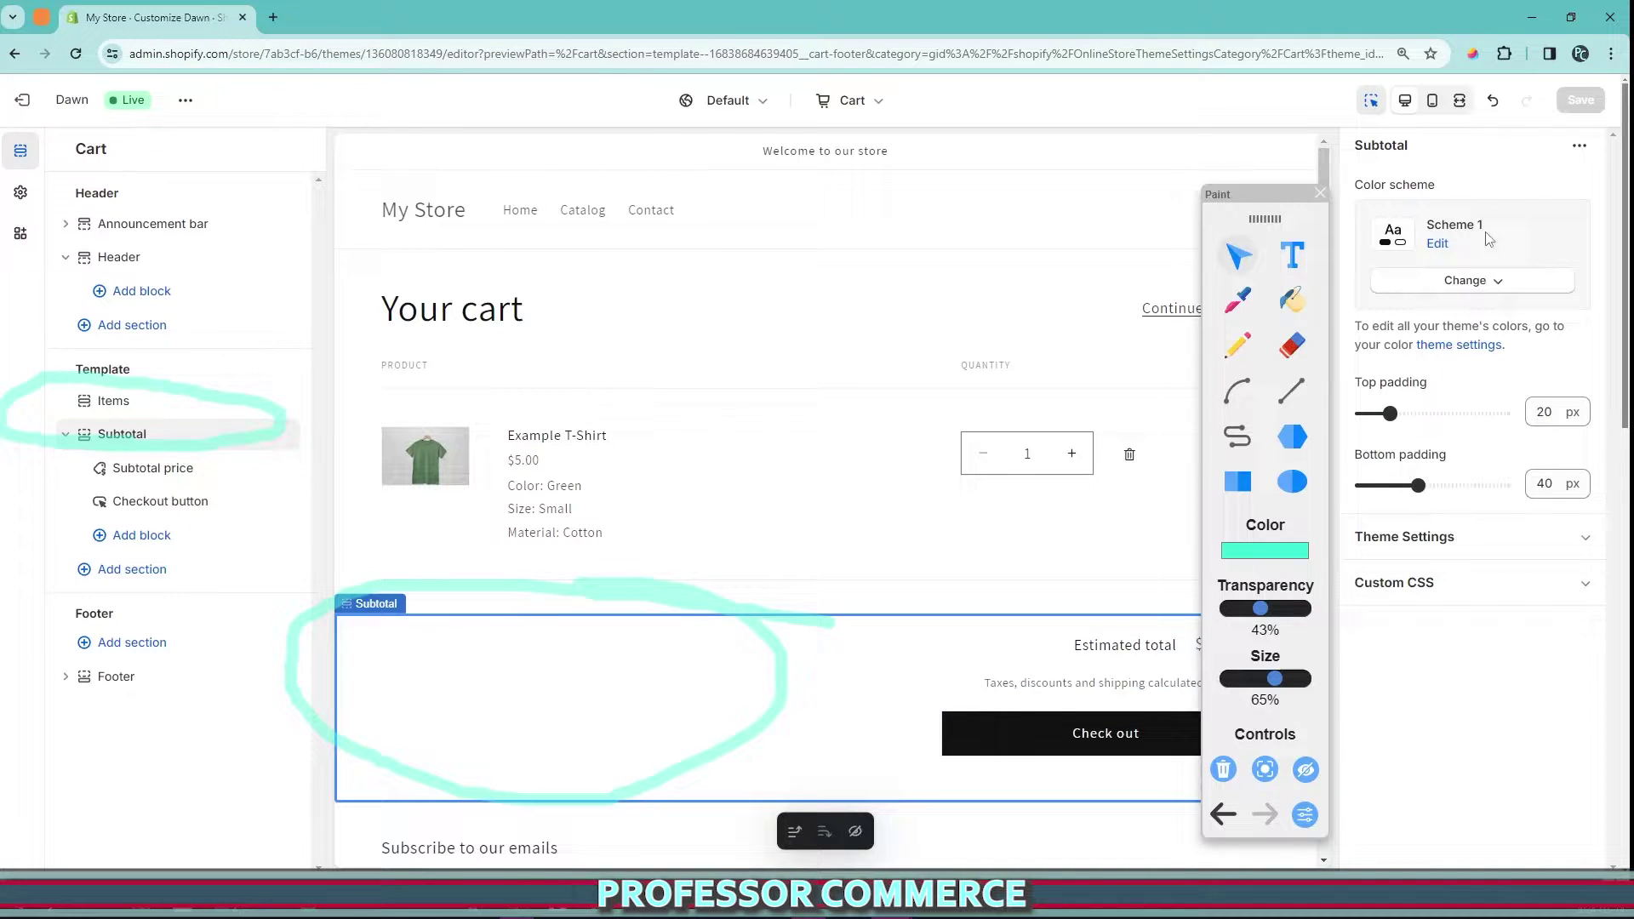
left_click(11, 206)
scroll(171, 442, "down", 8)
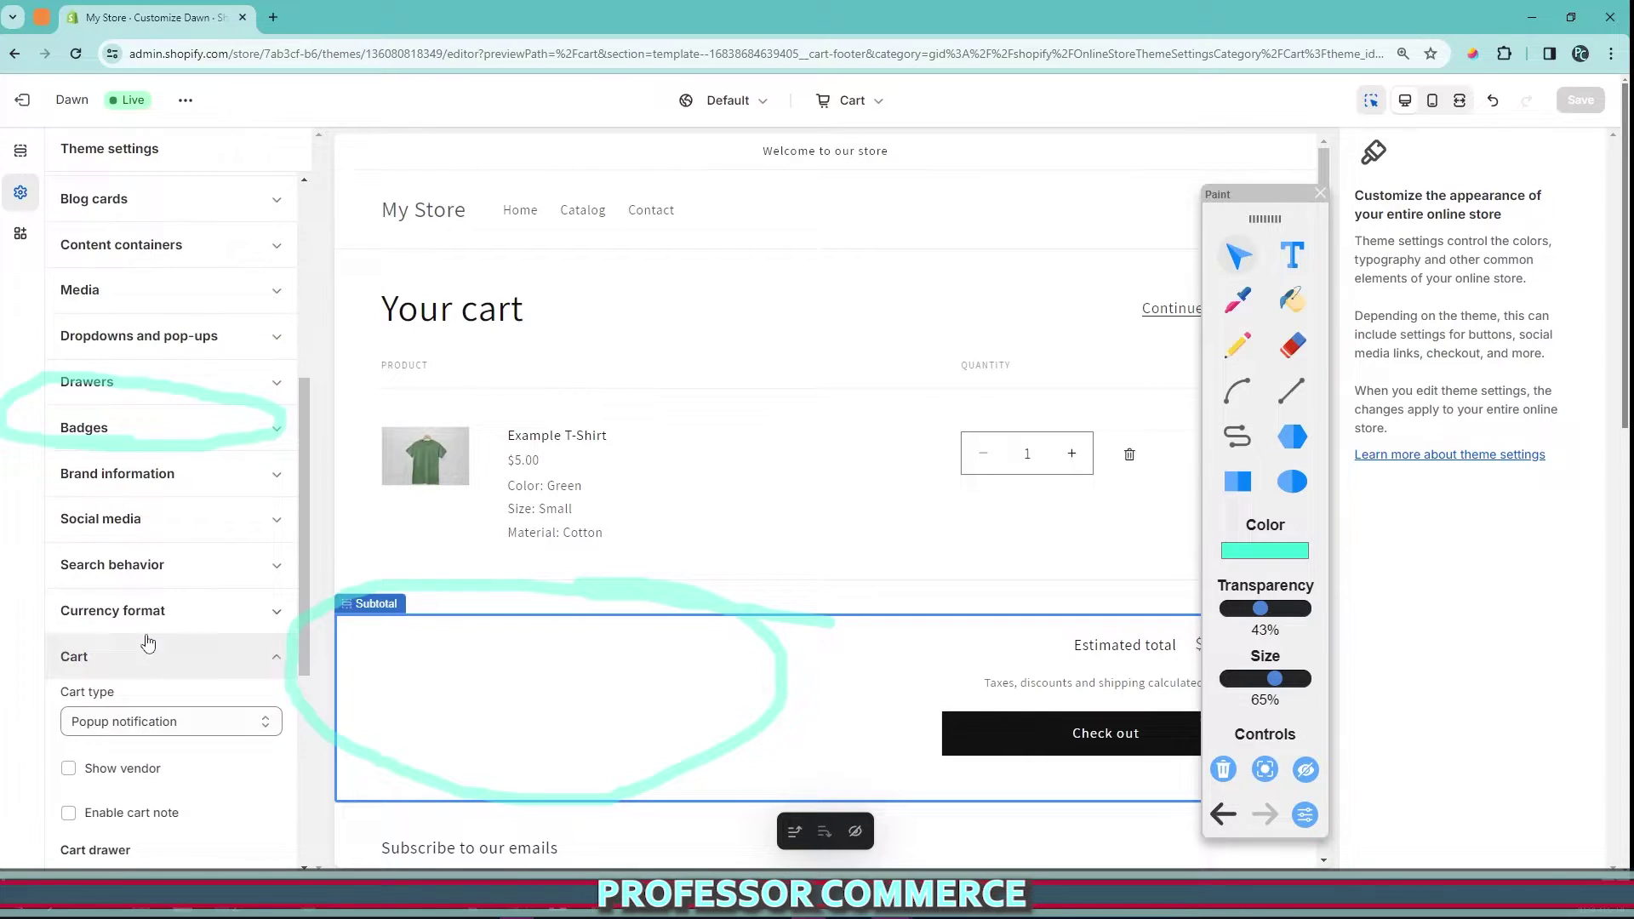
scroll(148, 641, "down", 3)
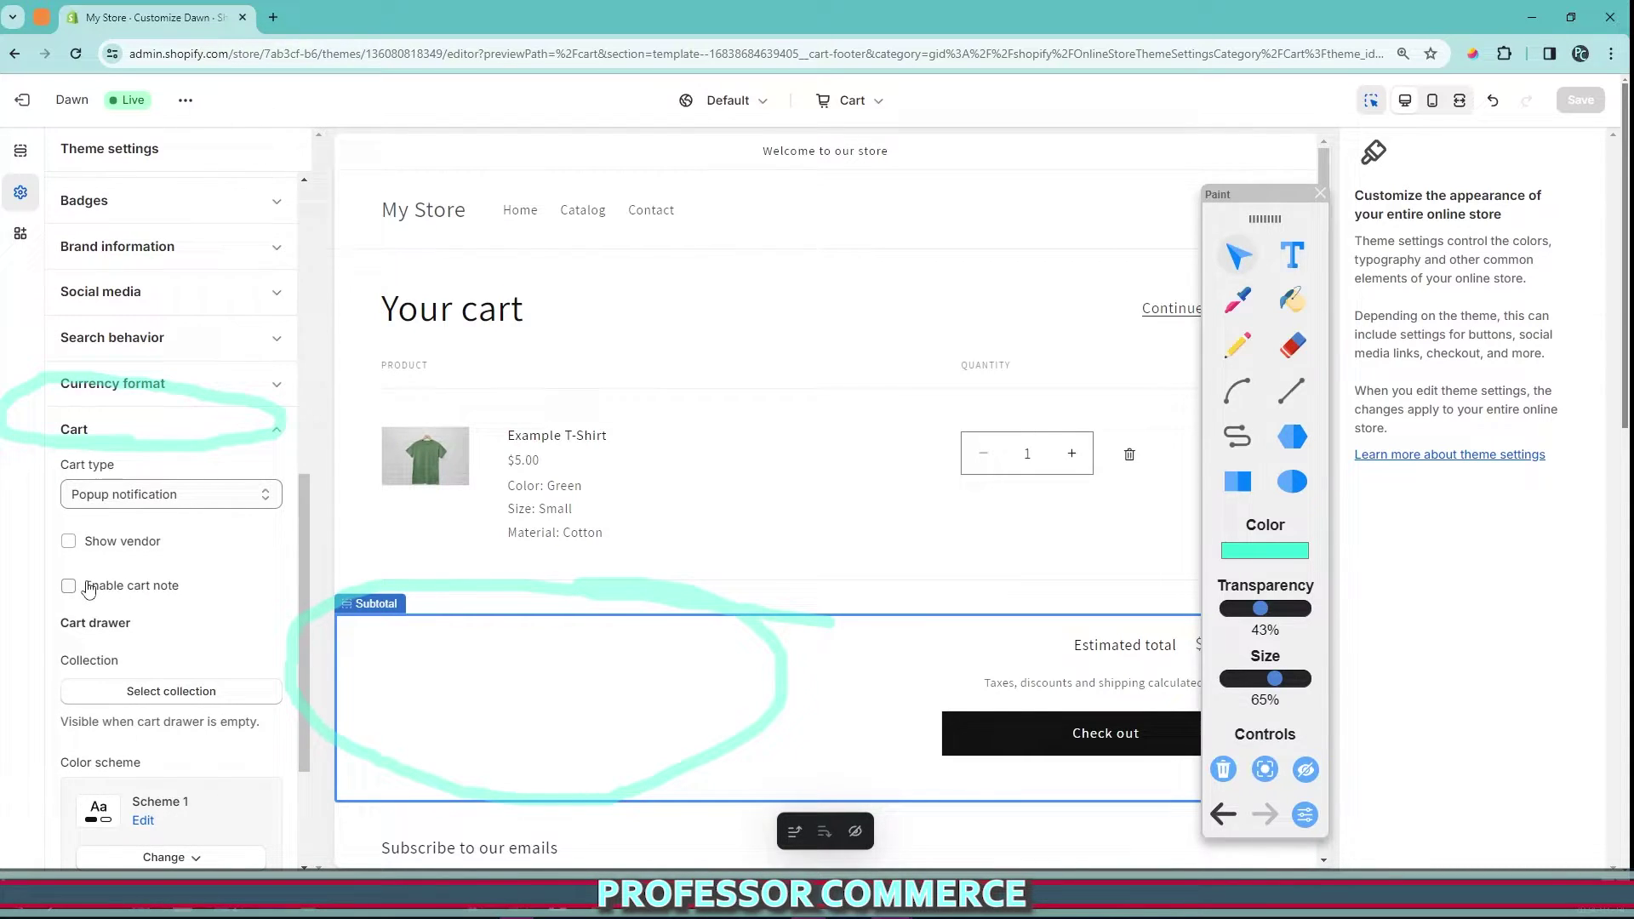
left_click(87, 587)
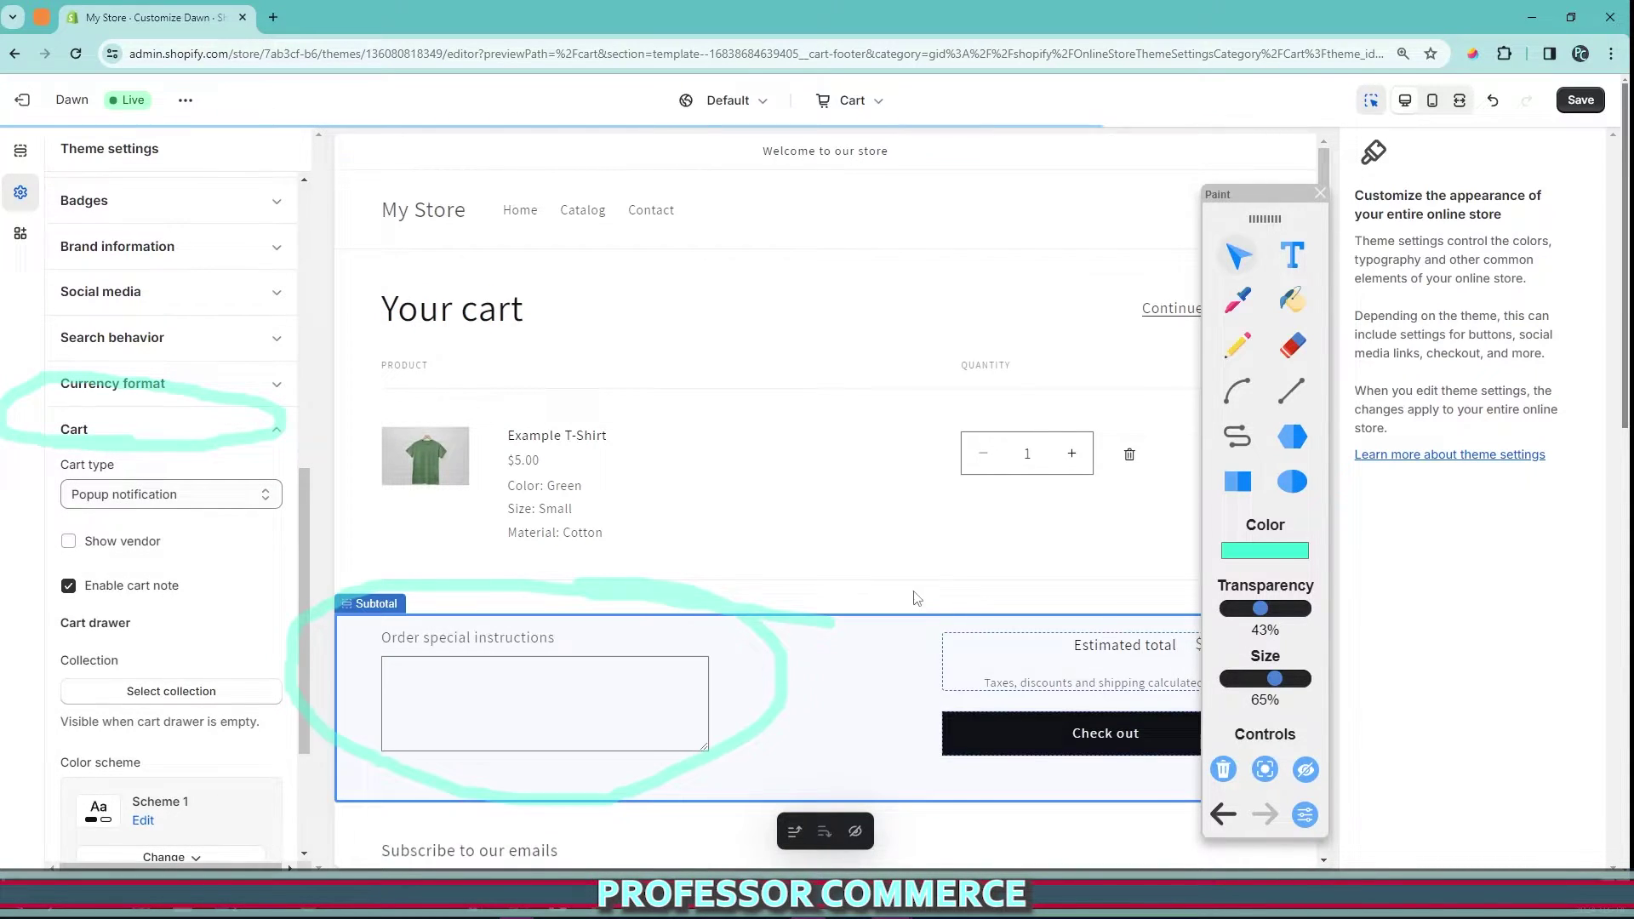
- Check the new Order special instructions box in the cart preview and return to Sections
left_click(1223, 769)
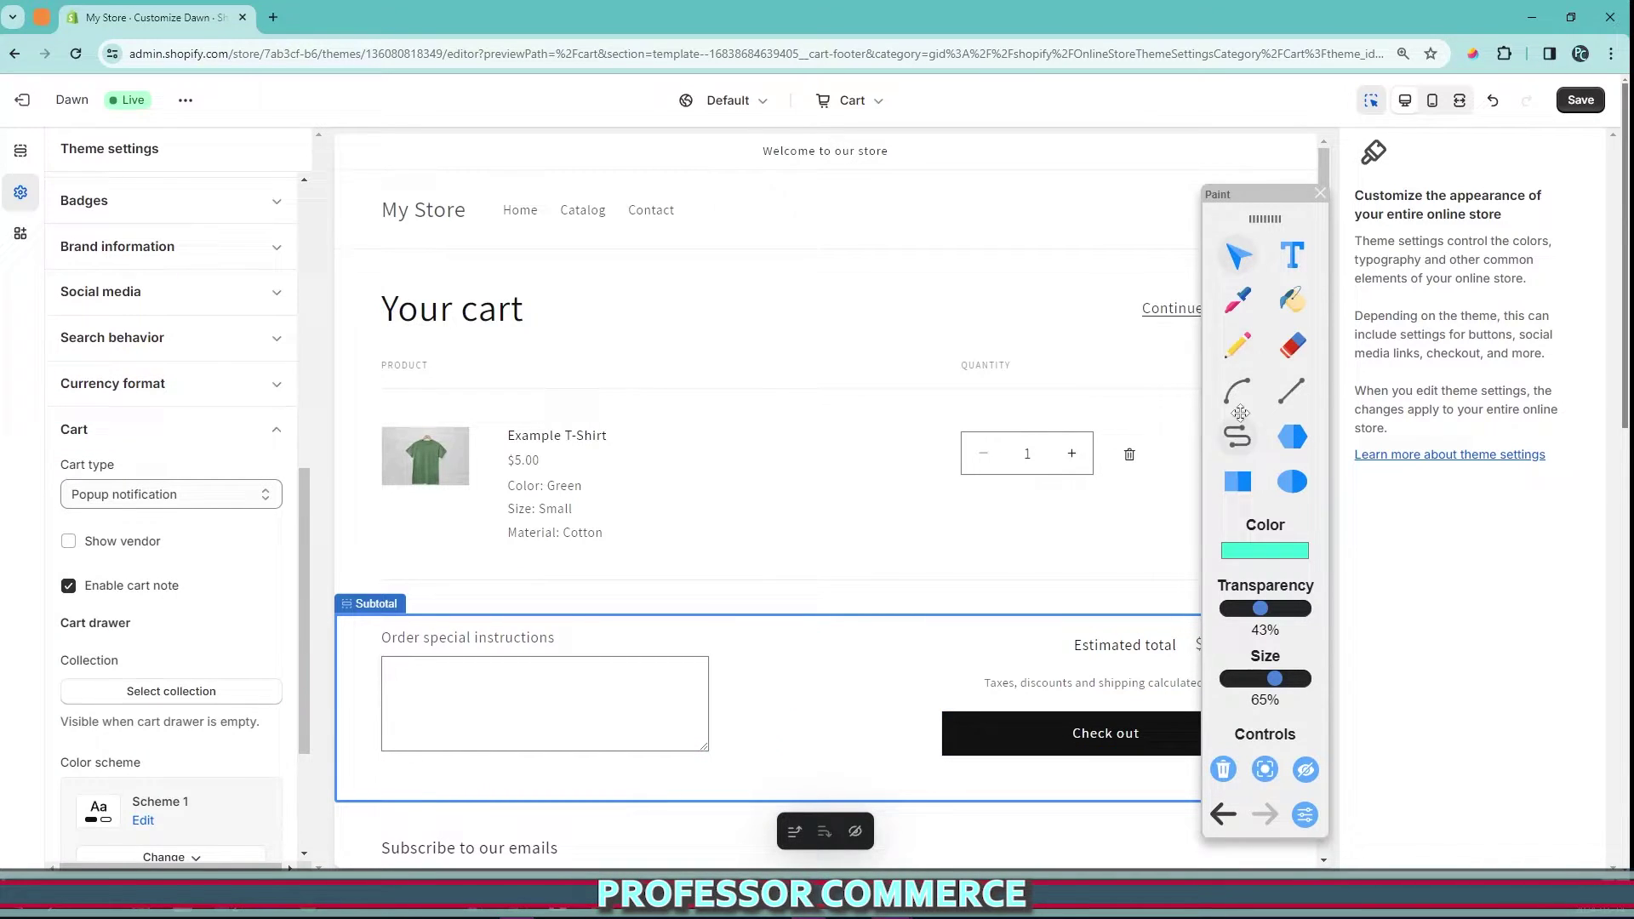
left_click(1244, 349)
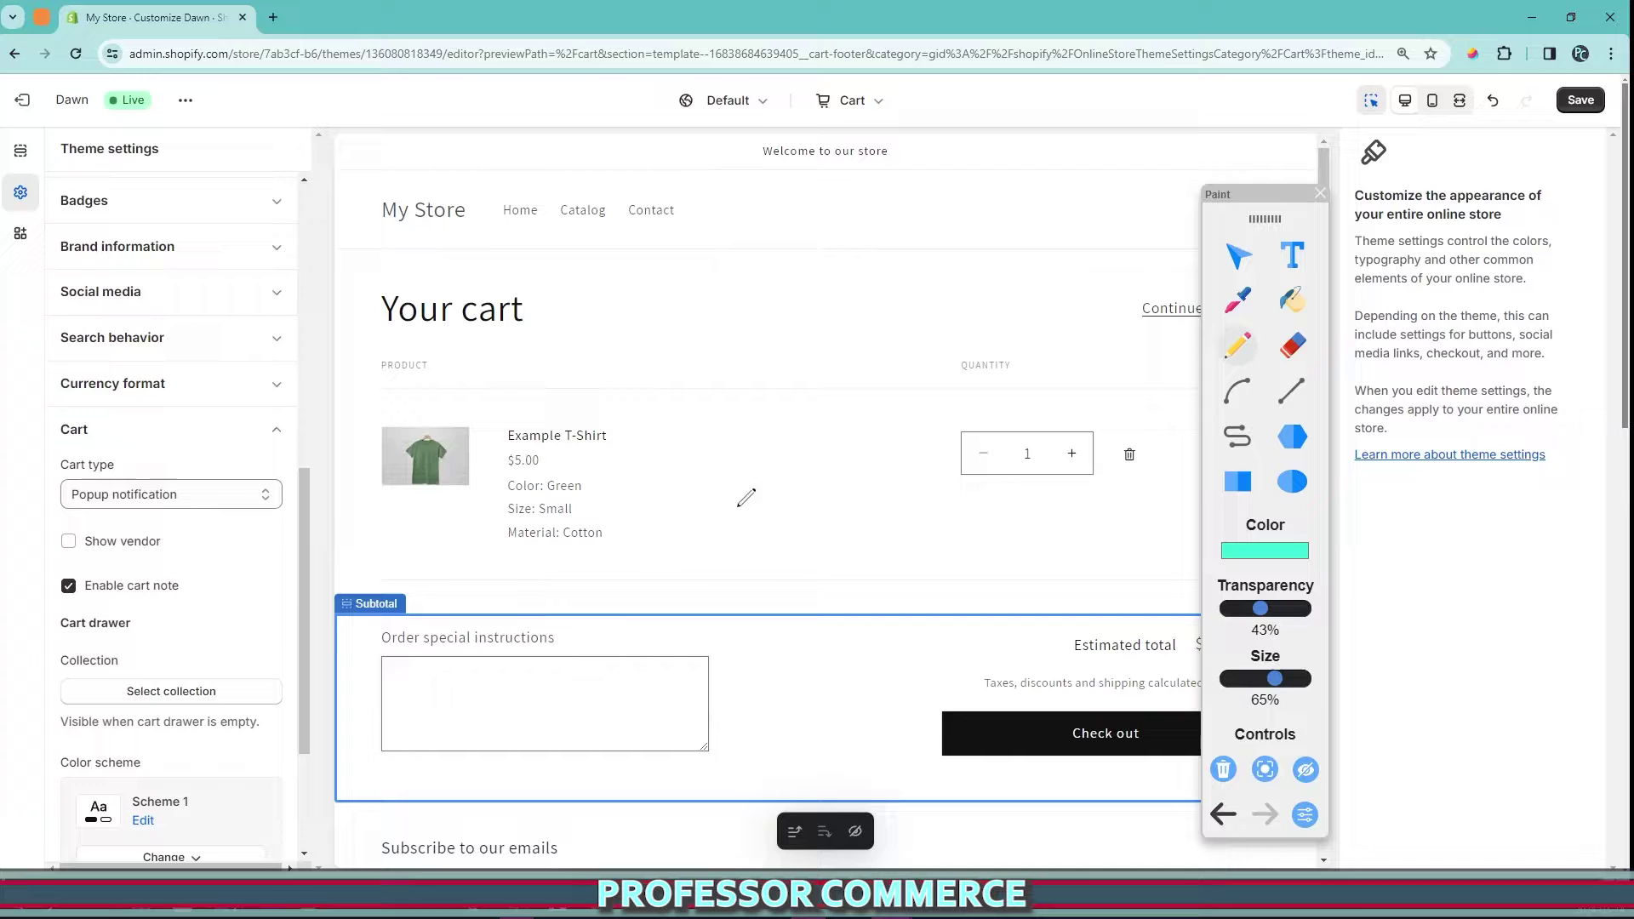
left_click(1239, 255)
mouse_move(1261, 203)
left_mouse_down()
mouse_move(1536, 154)
mouse_move(1466, 167)
left_mouse_up()
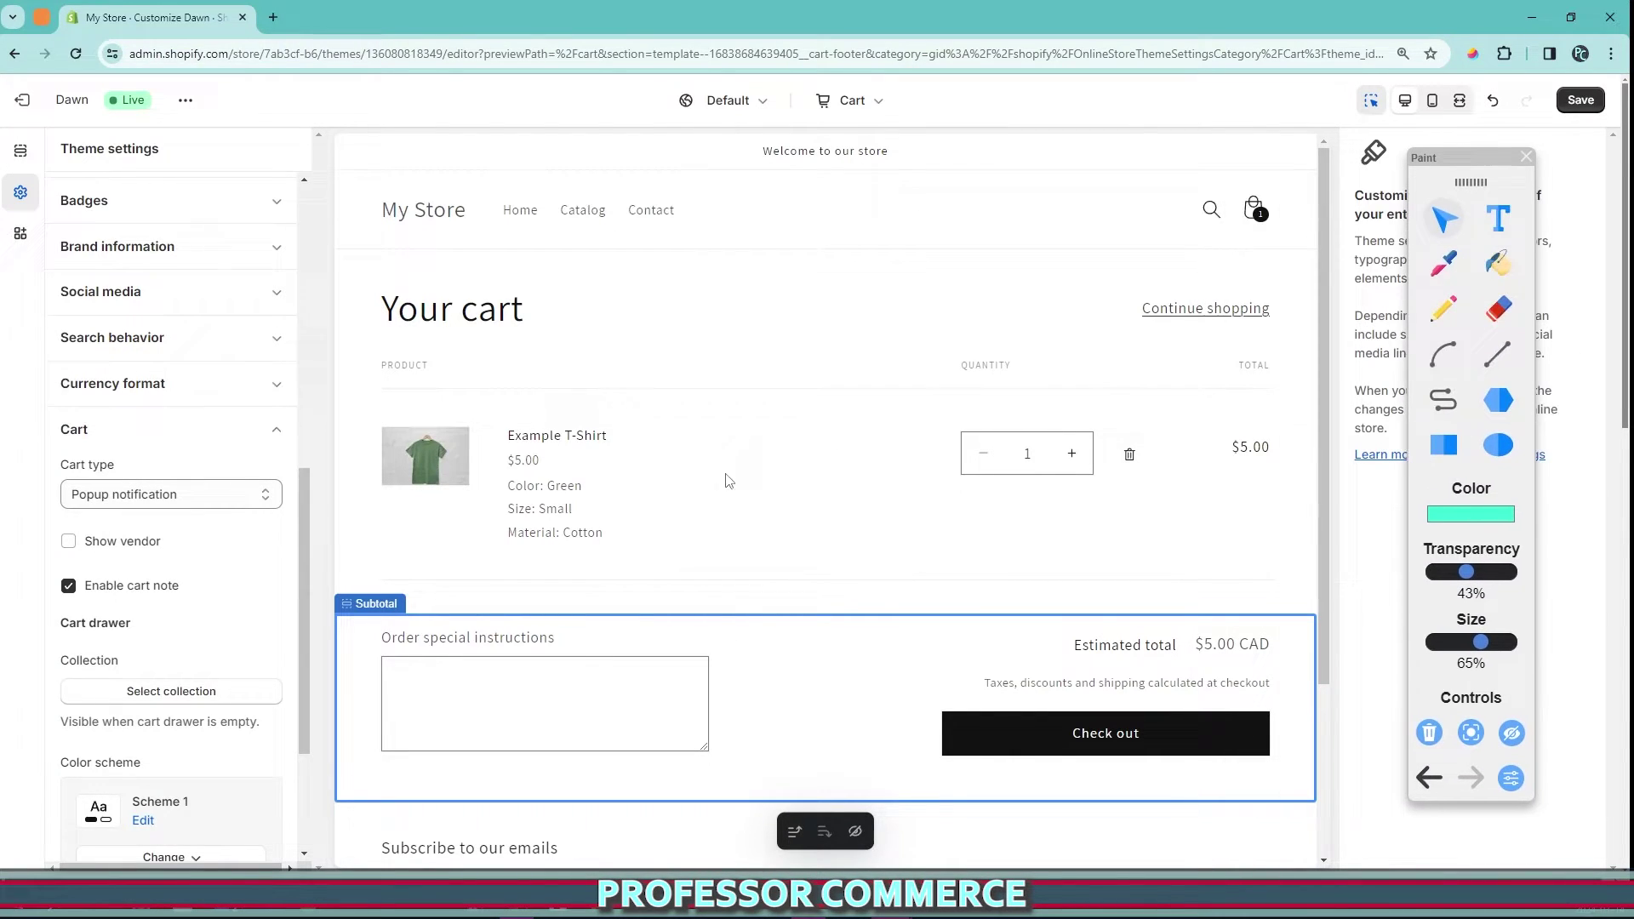
left_click(488, 705)
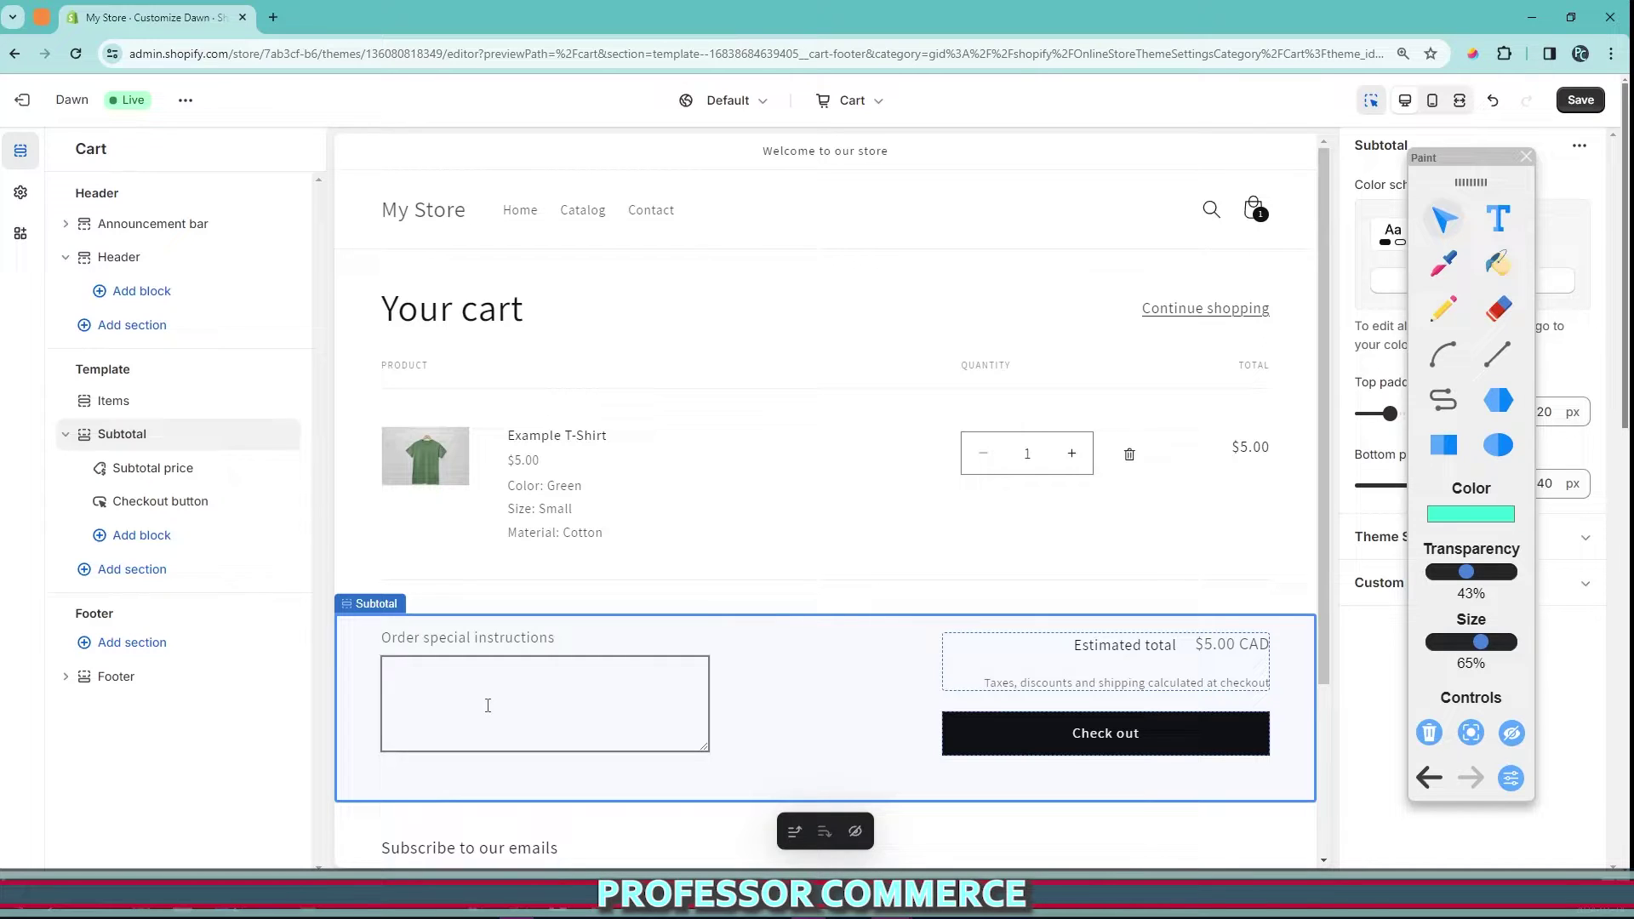
- Type random test text into the Order special instructions box and proceed to the checkout preview
left_click(487, 704)
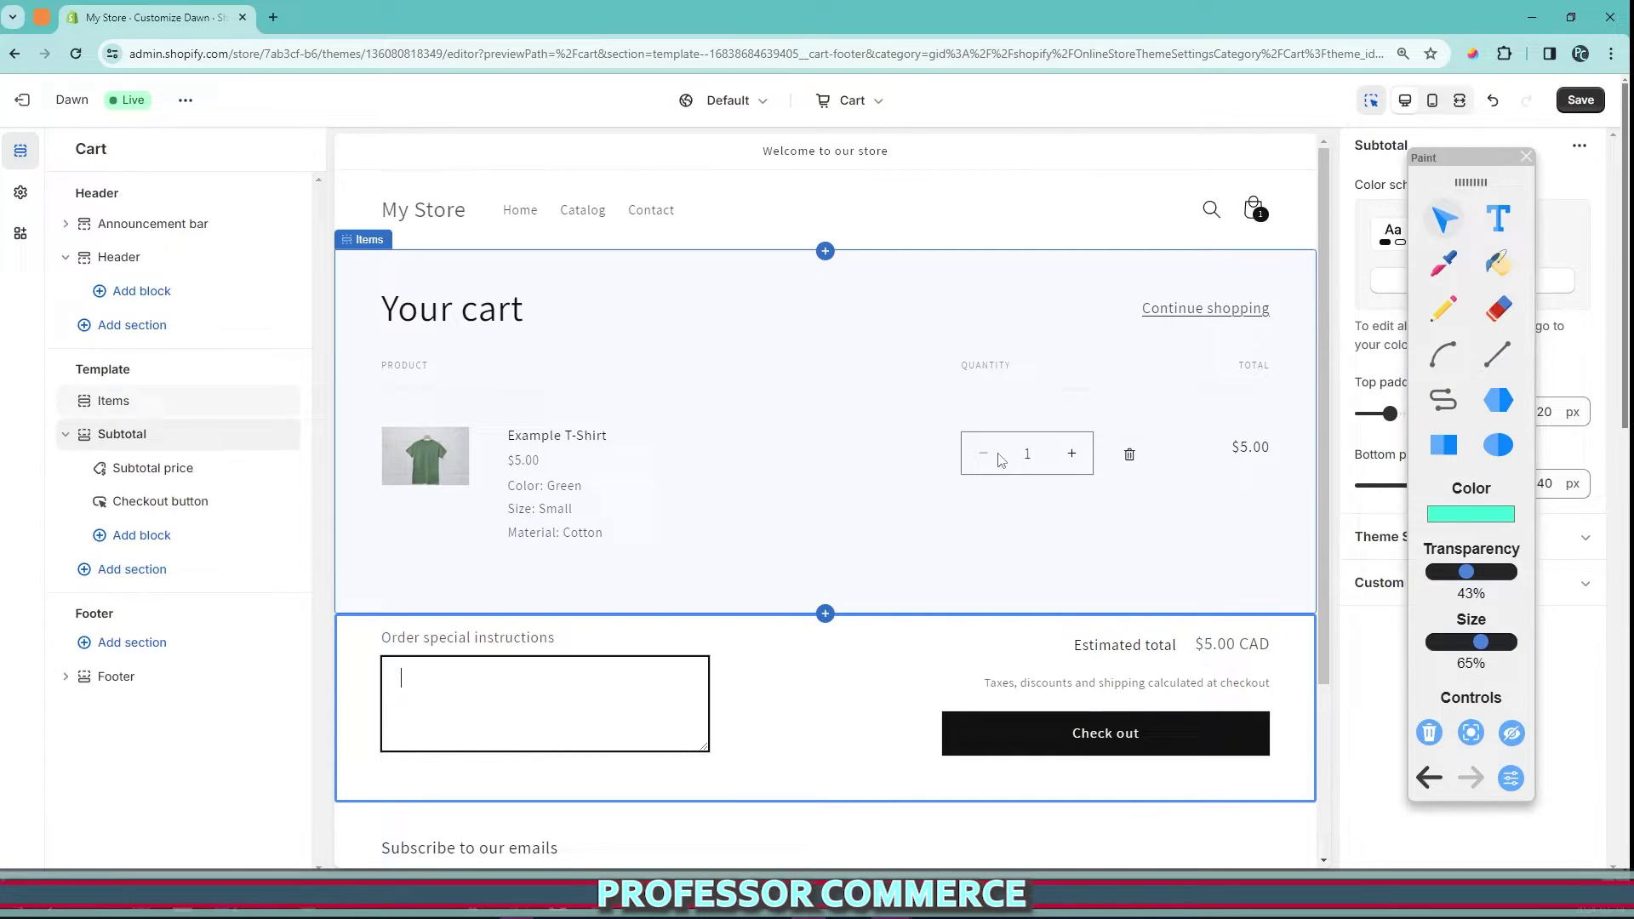
left_click(498, 691)
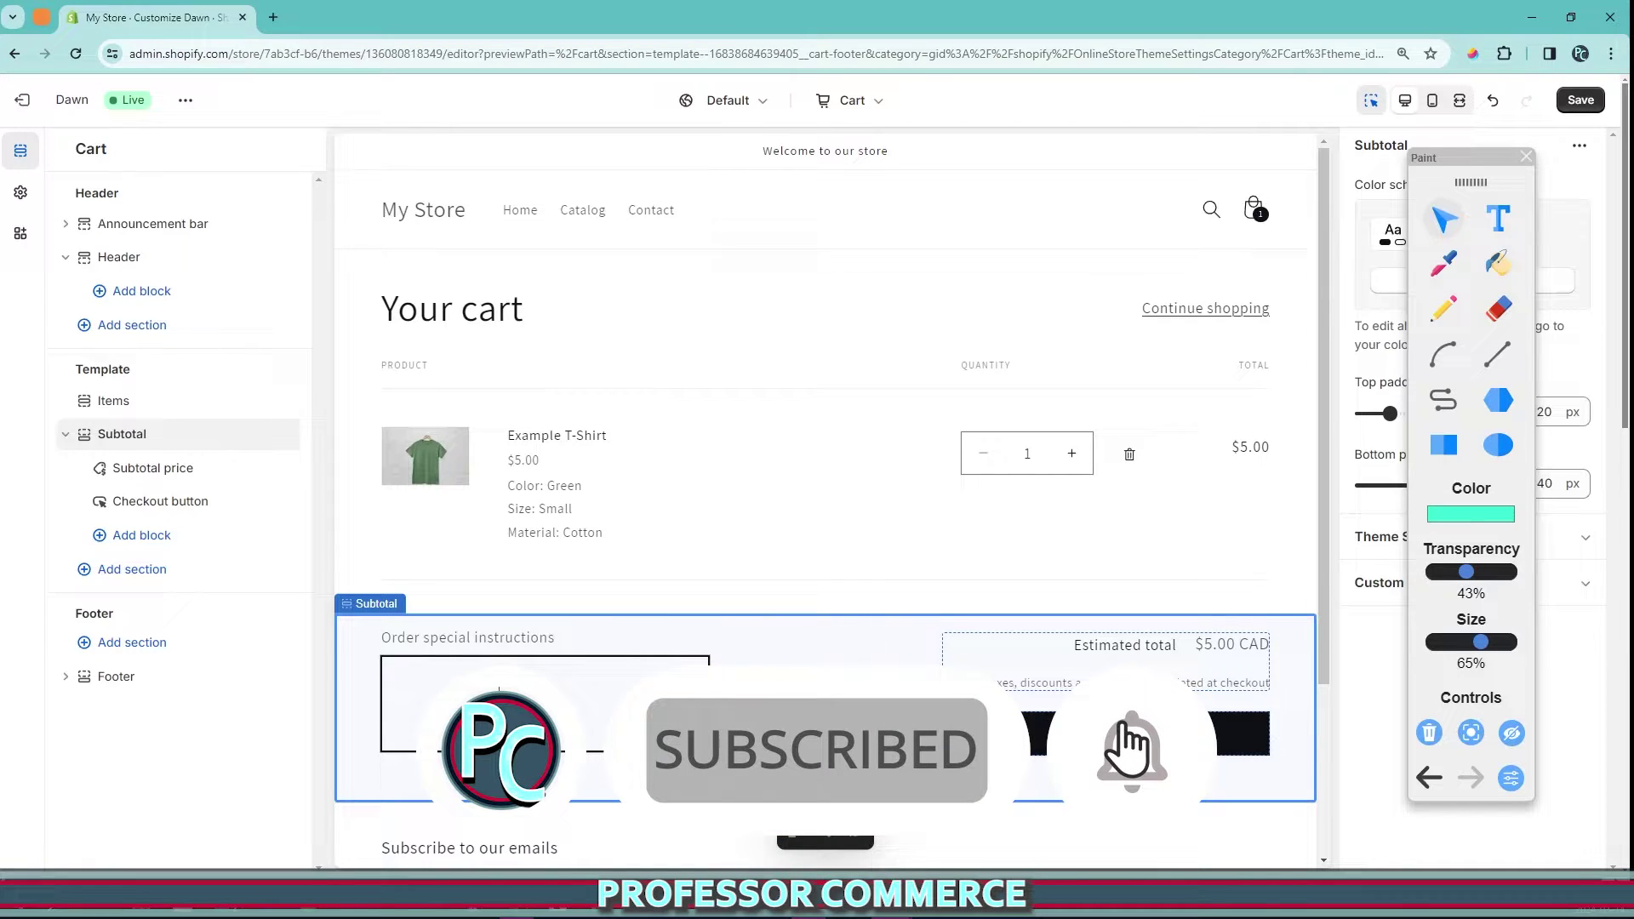
type("enefpjenfwepjfwerepjnw")
type(" rneorgnejr gpkjwenropgn erkjrg wener re[g wekpjr gpjwenrg wekjr g wejrgp2ej rpj pwe pwjergipjw eip jwergiwebop j ergijep")
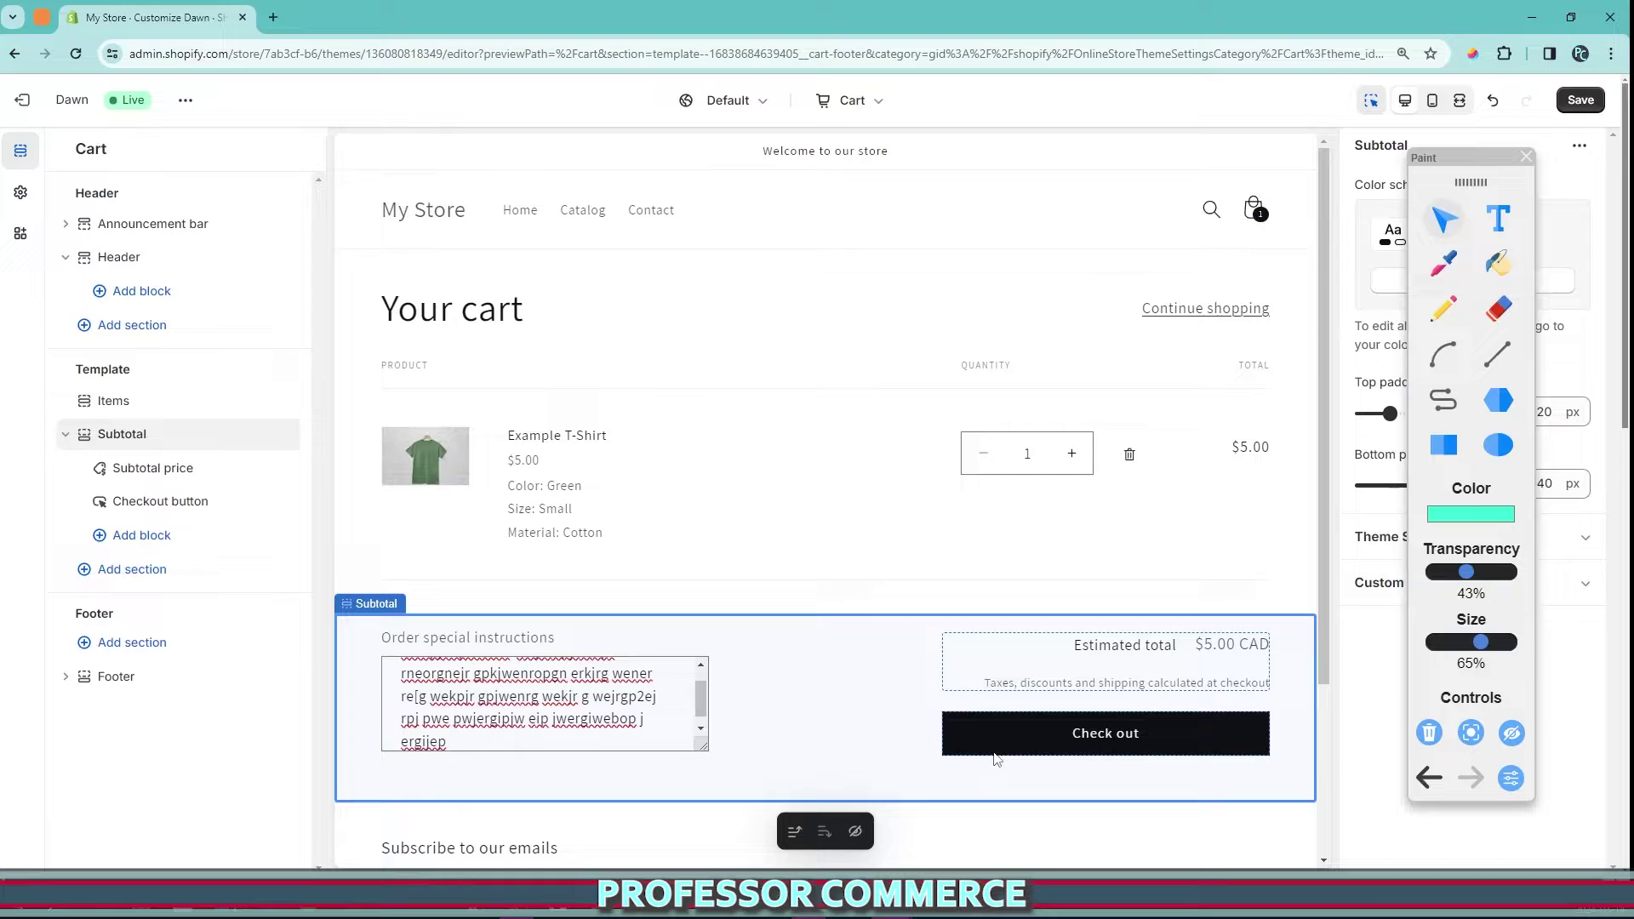
left_click(1004, 733)
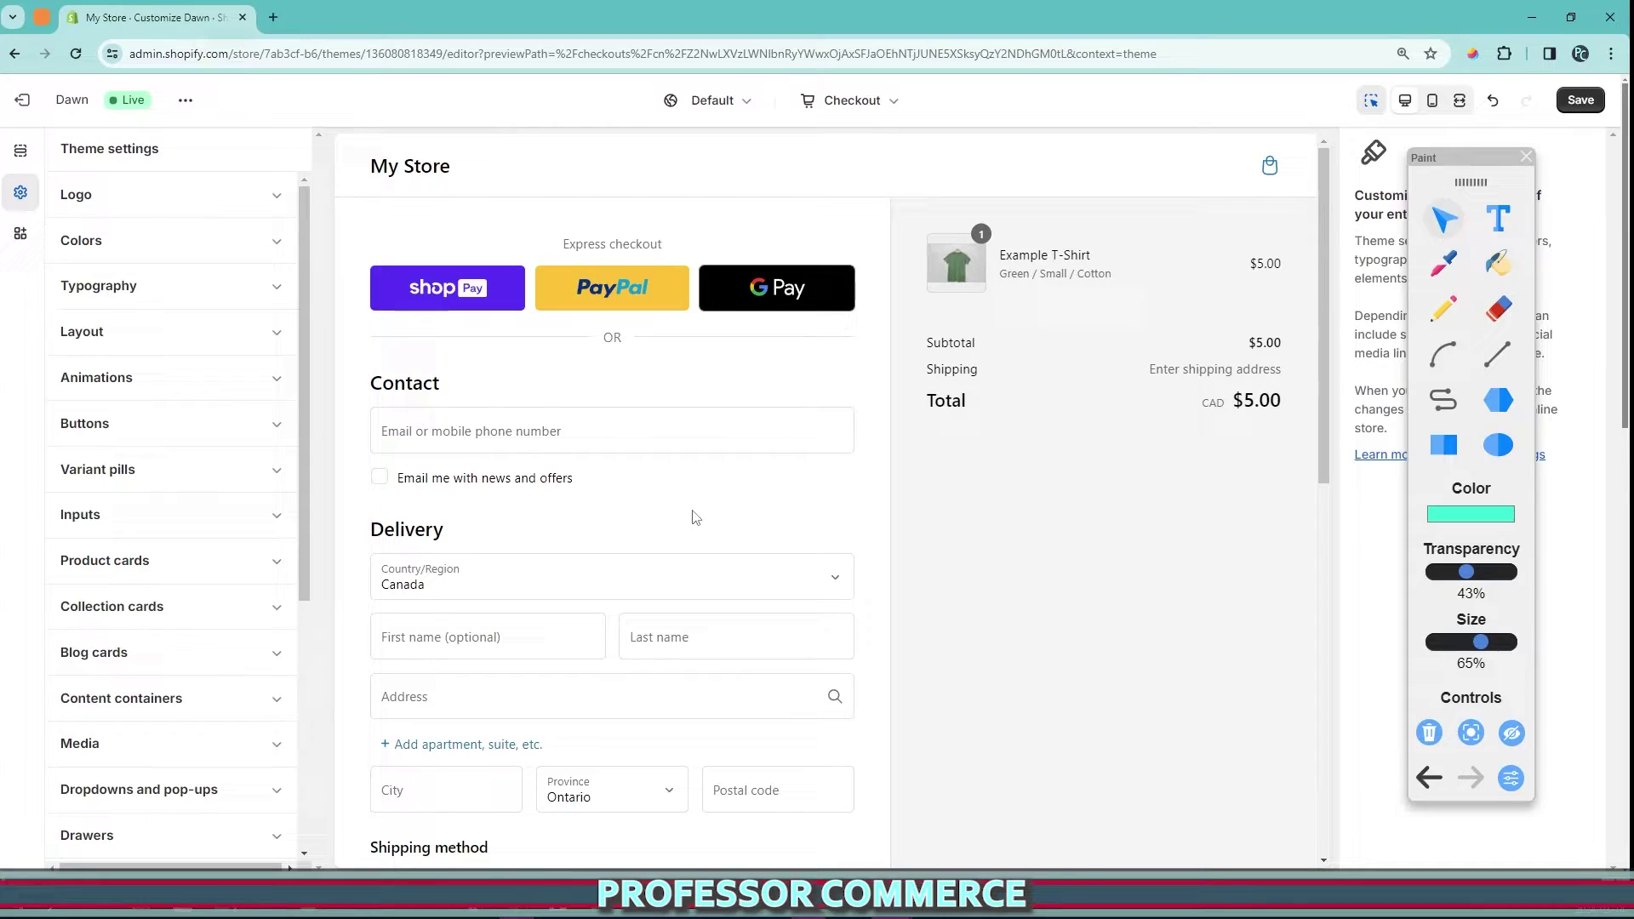
- Recheck the typed note on the Cart preview, then exit the editor with Leave page, discarding changes
left_click(851, 100)
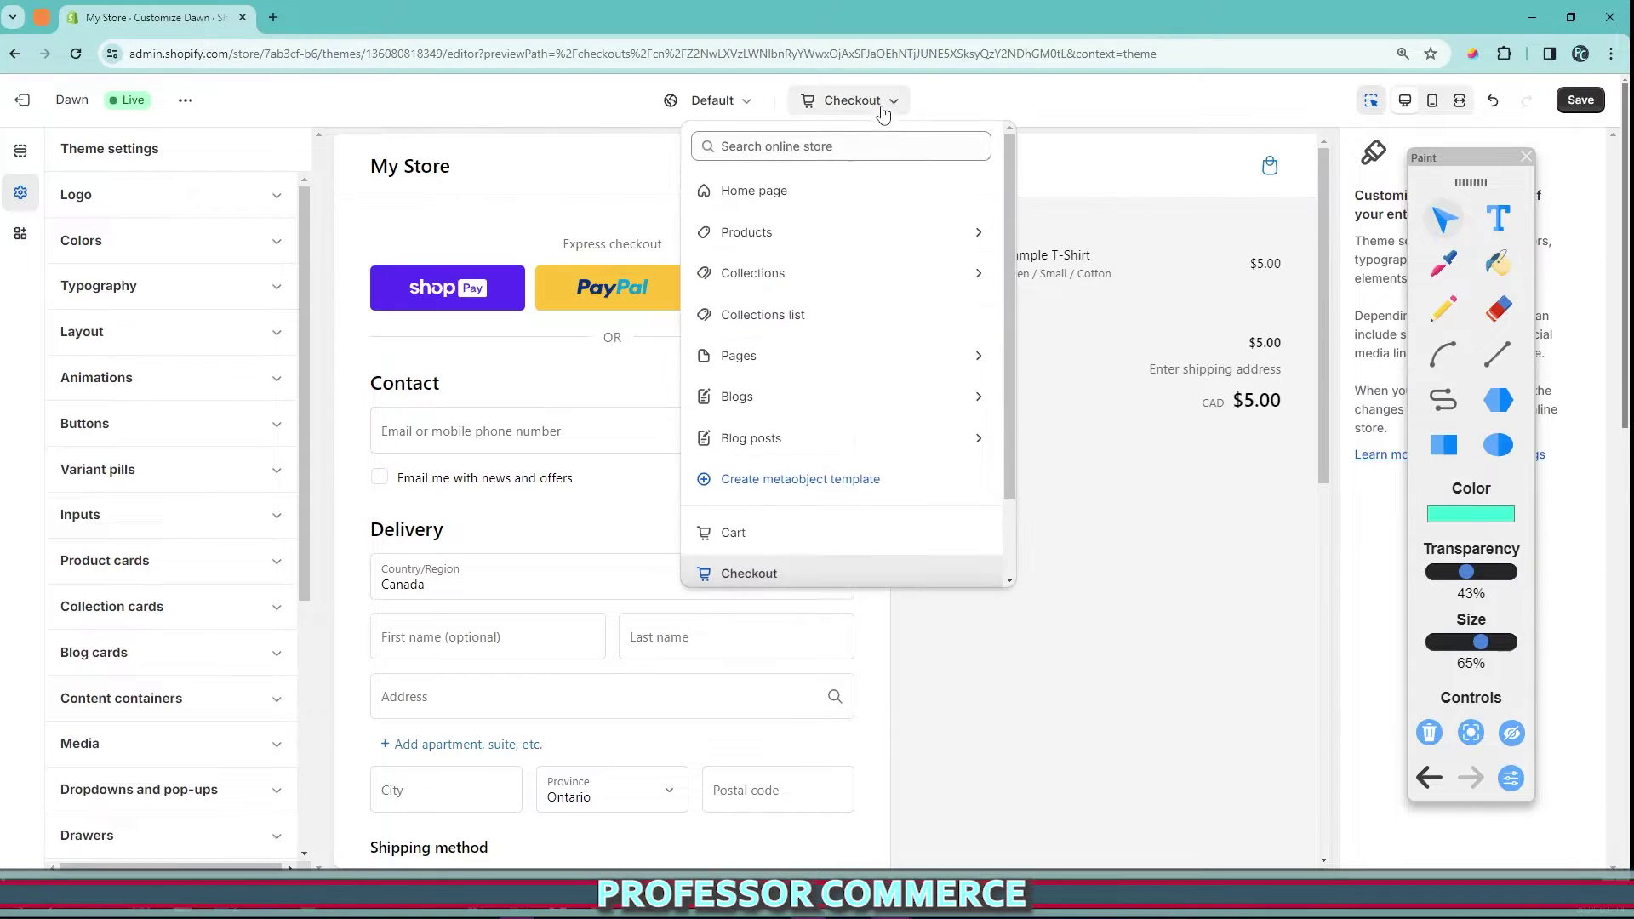
left_click(855, 541)
scroll(846, 540, "down", 4)
left_click(628, 485)
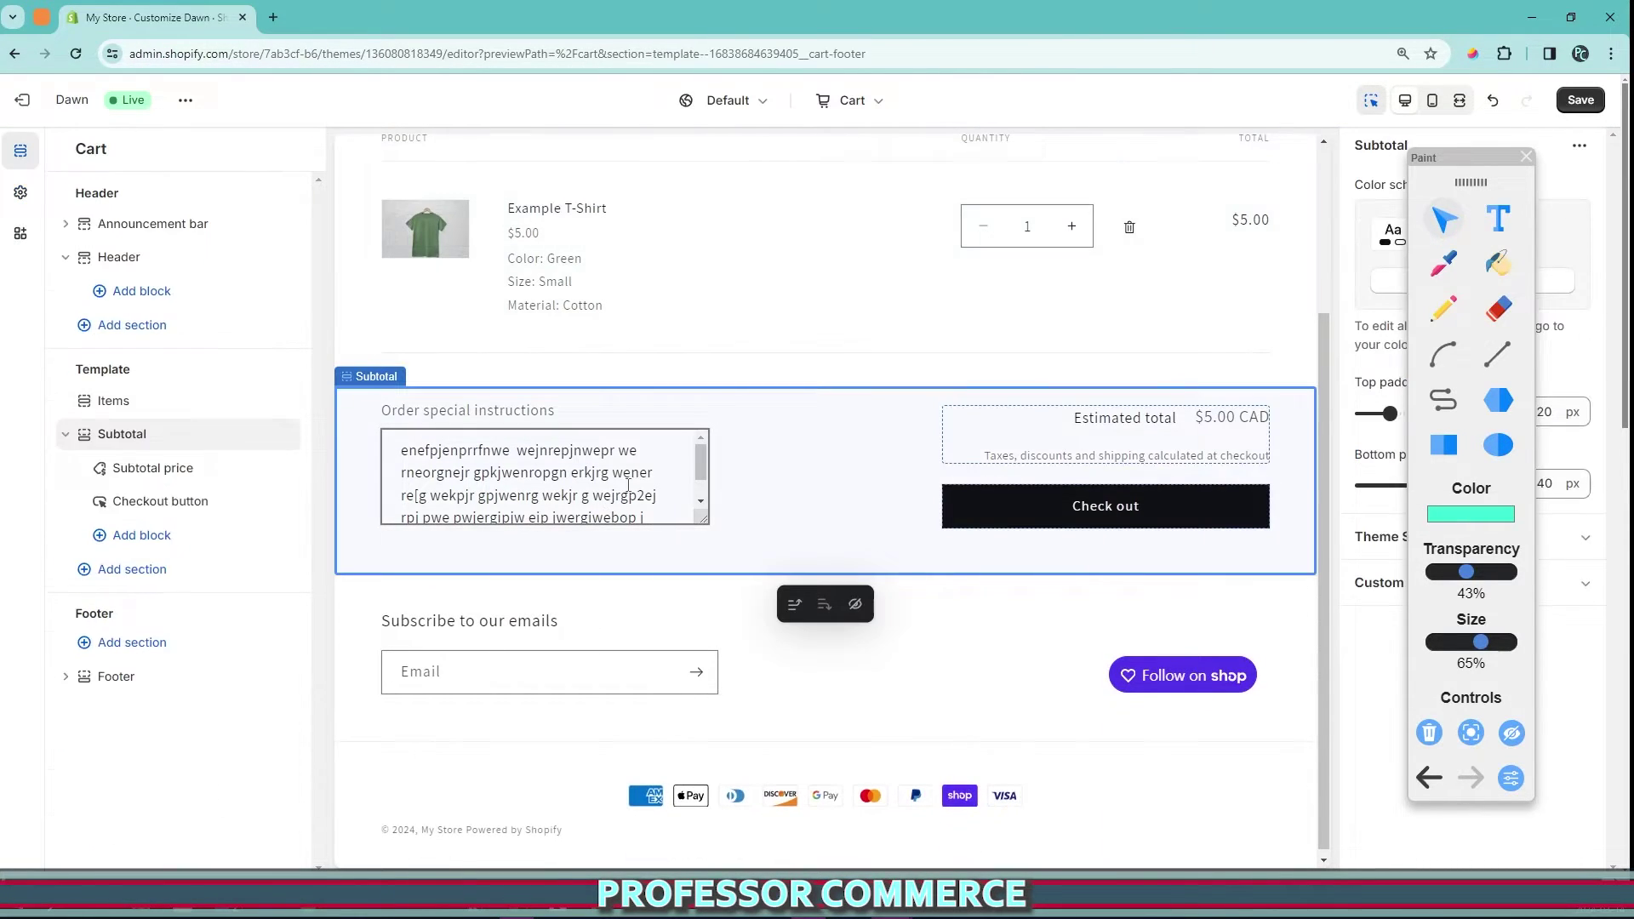
scroll(702, 462, "down", 2)
left_click(587, 510)
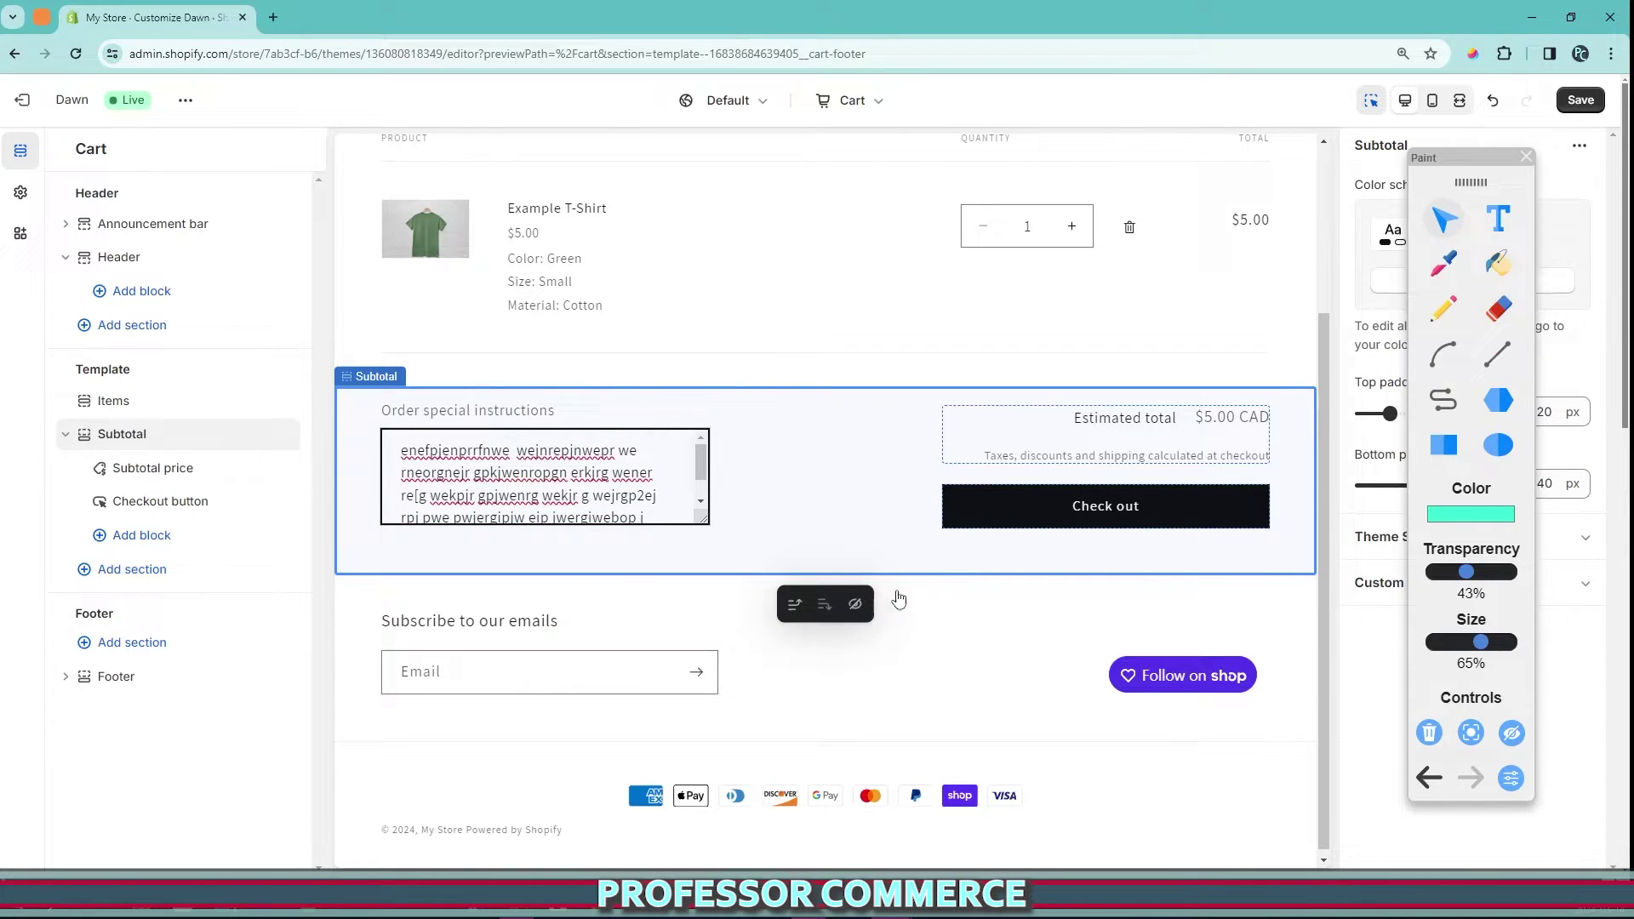
left_click(1129, 456)
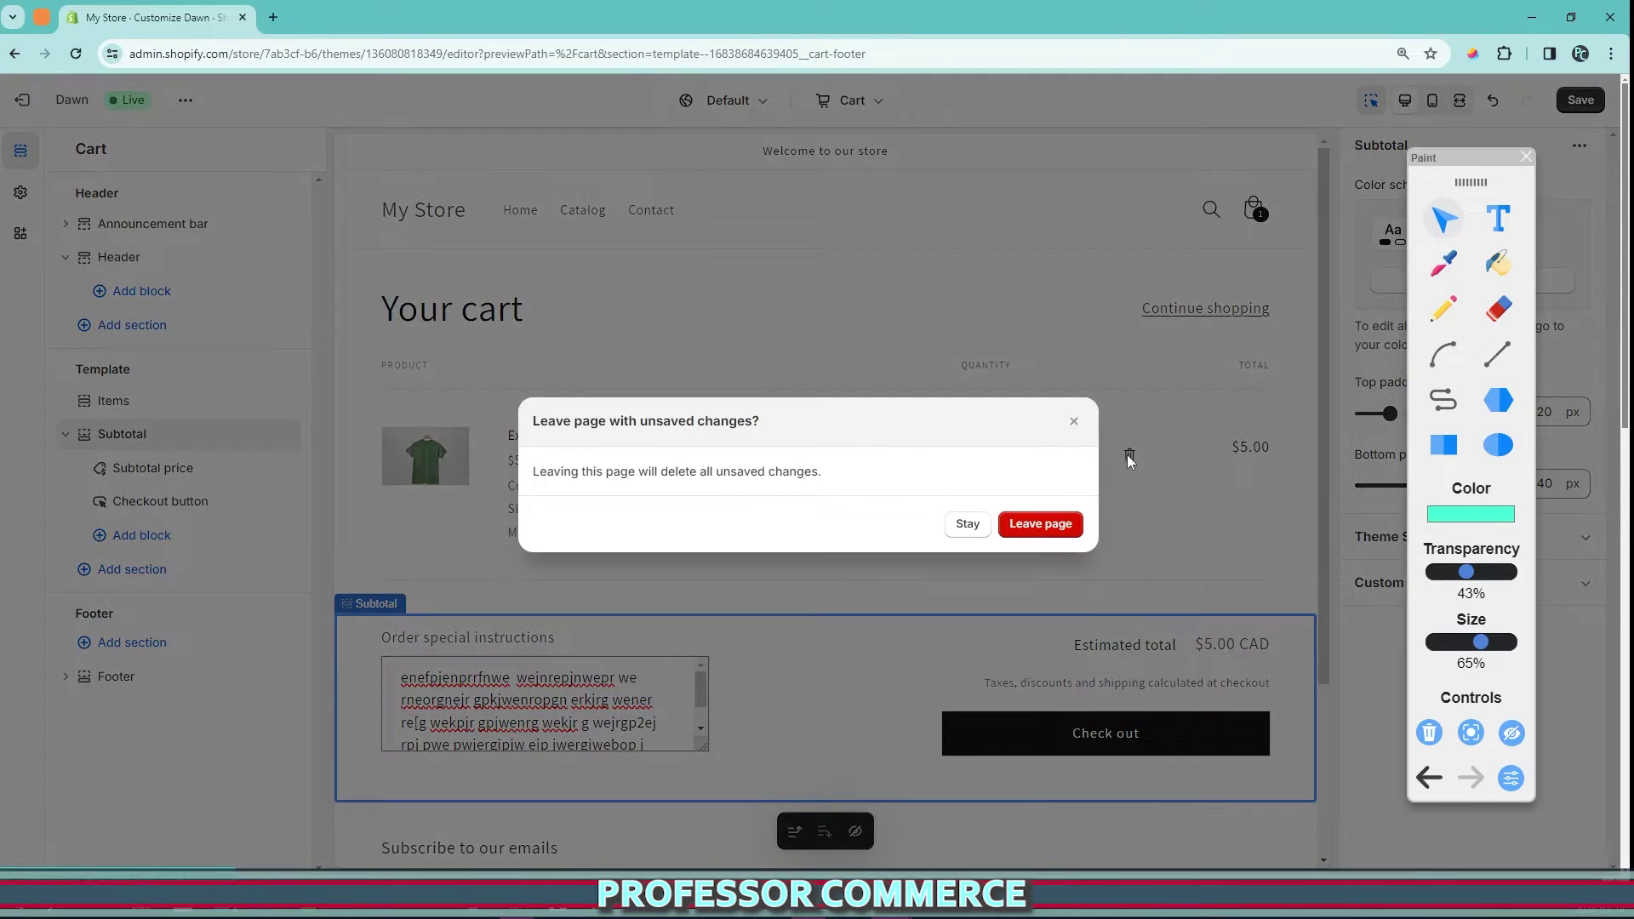
left_click(1057, 523)
- Open the empty Orders page and draw downward arrow annotations over it
left_click(74, 189)
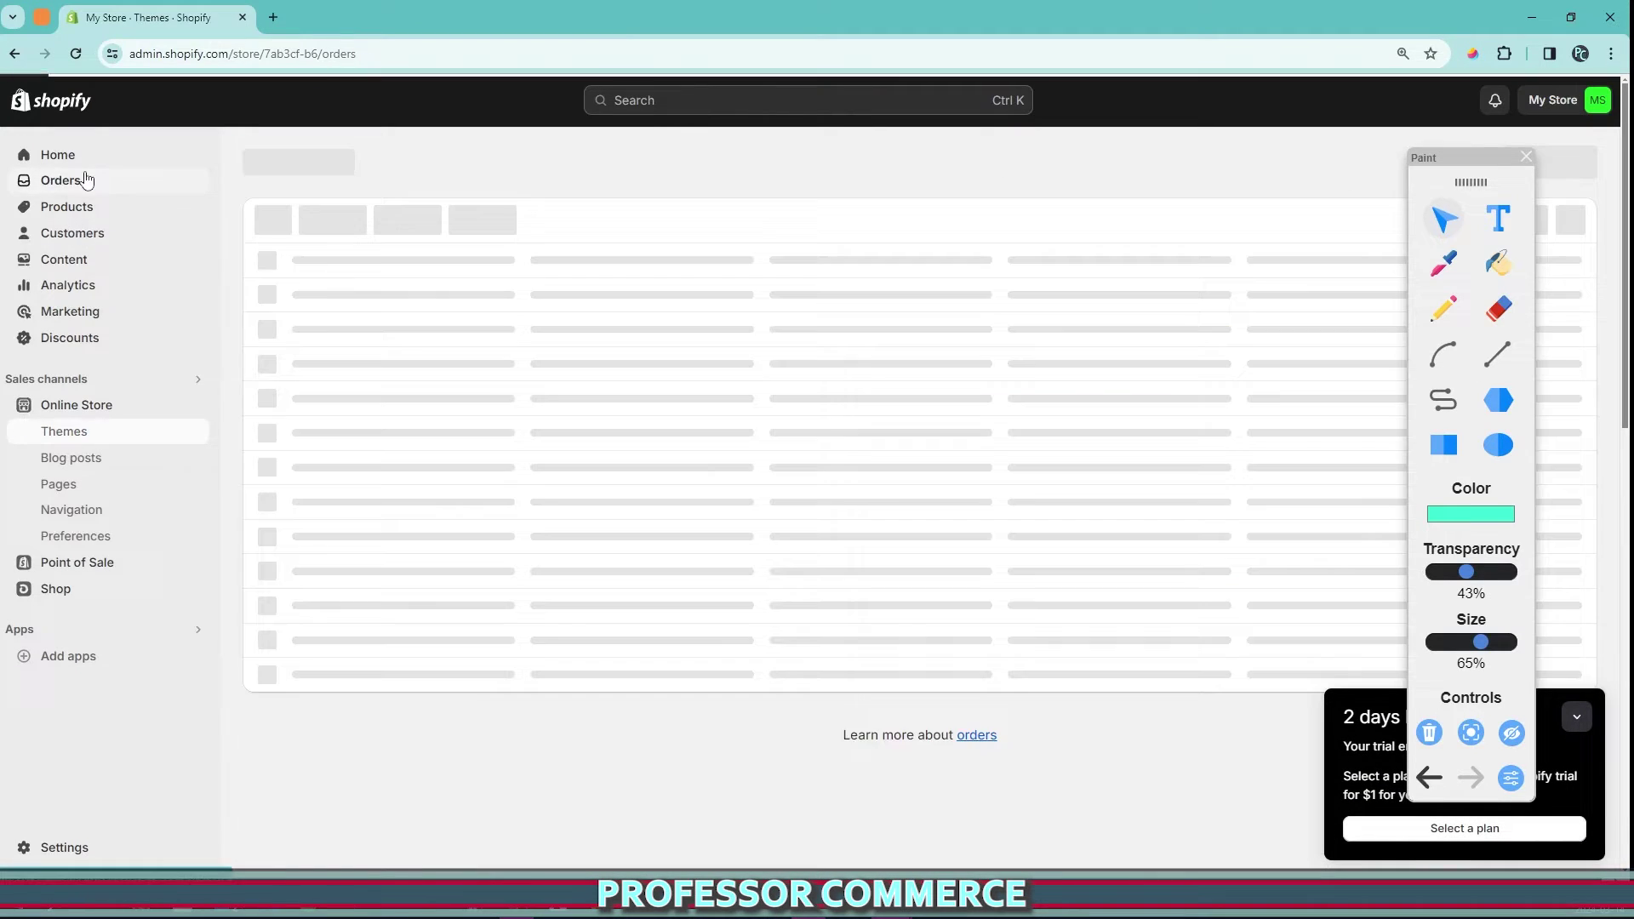
left_click(1436, 313)
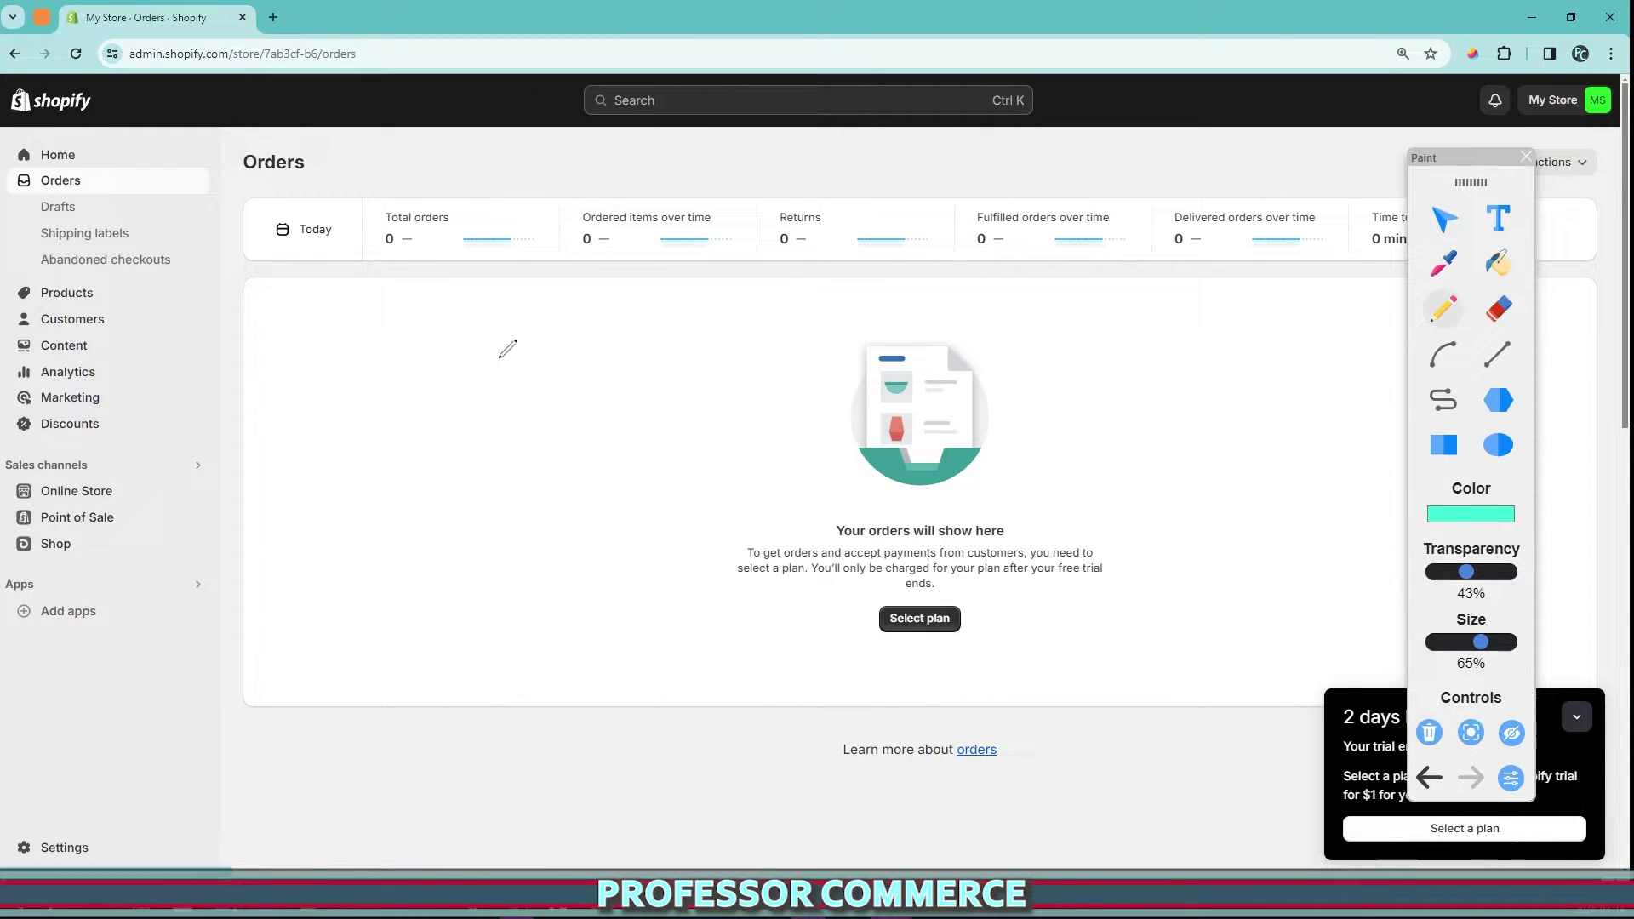
left_click_drag(390, 276, 479, 770)
left_click_drag(624, 268, 636, 727)
left_click_drag(892, 296, 904, 643)
left_click_drag(1251, 247, 1256, 709)
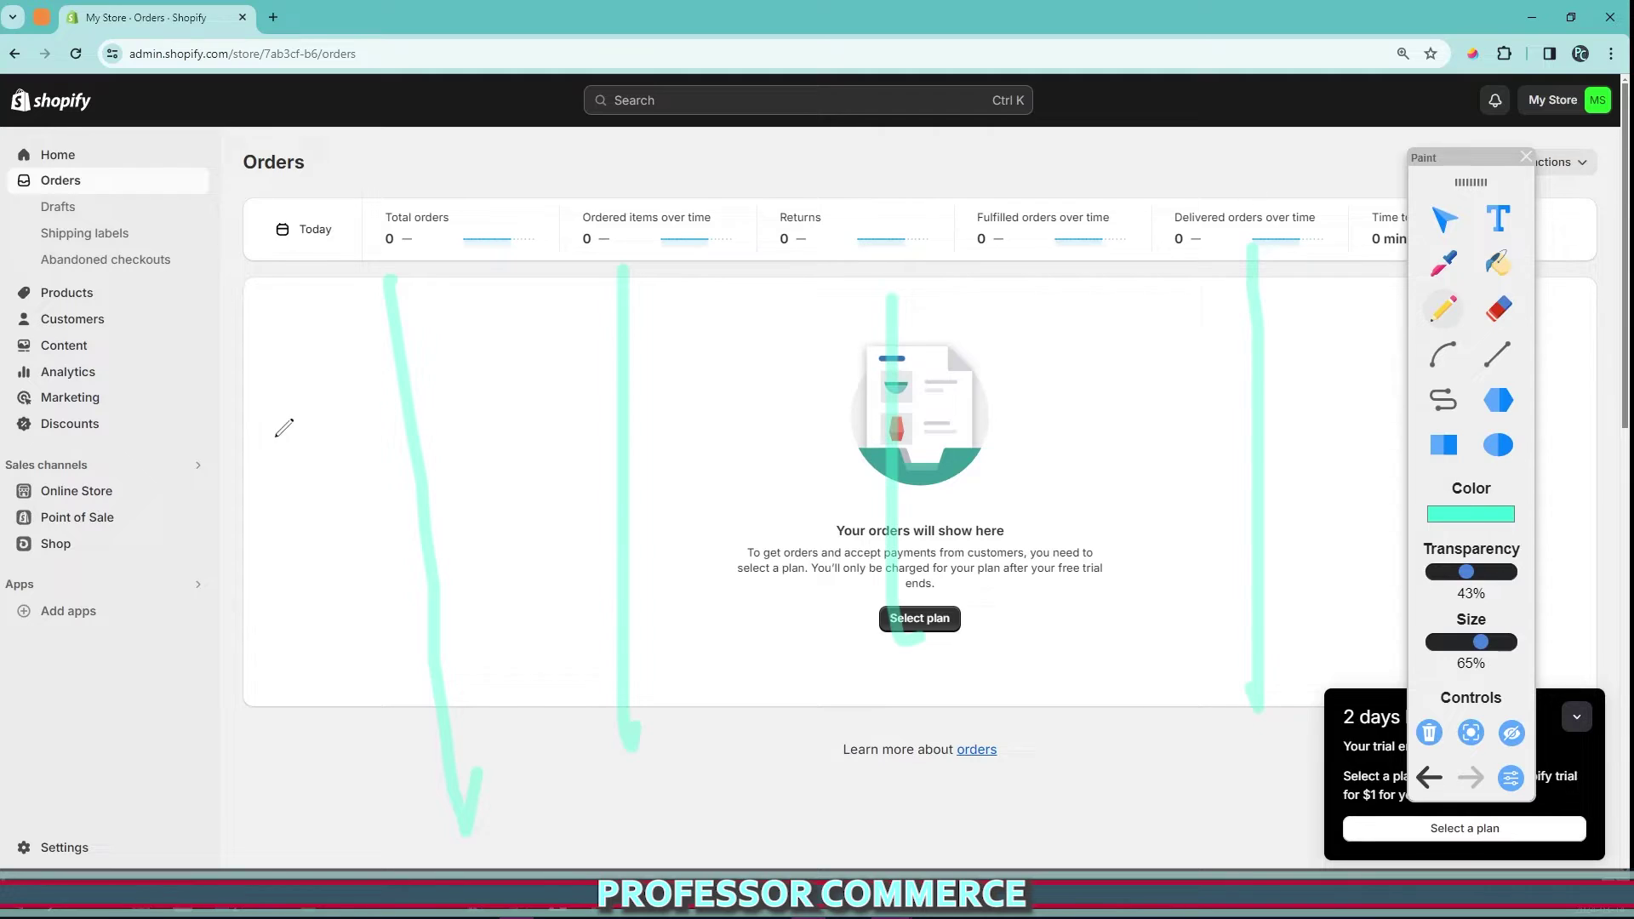
mouse_move(250, 359)
left_mouse_down()
mouse_move(347, 358)
mouse_move(340, 395)
mouse_move(319, 358)
left_mouse_up()
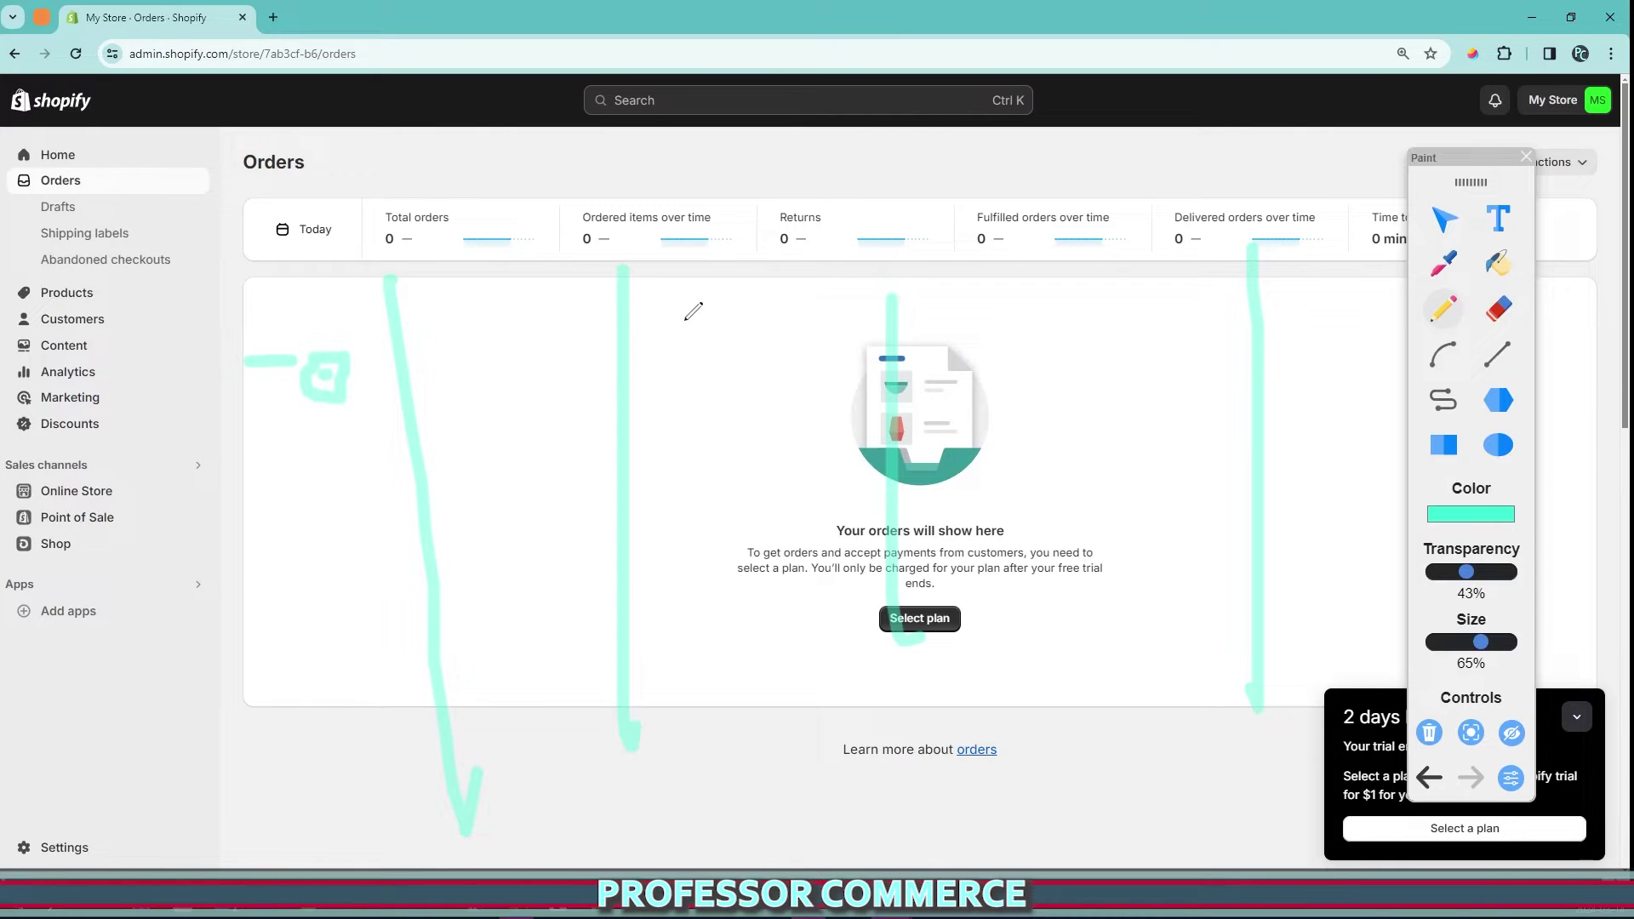
- Sketch note-shaped annotations, clear them, and go to Online Store > Themes
mouse_move(626, 317)
left_mouse_down()
mouse_move(784, 394)
mouse_move(612, 313)
mouse_move(762, 334)
left_mouse_up()
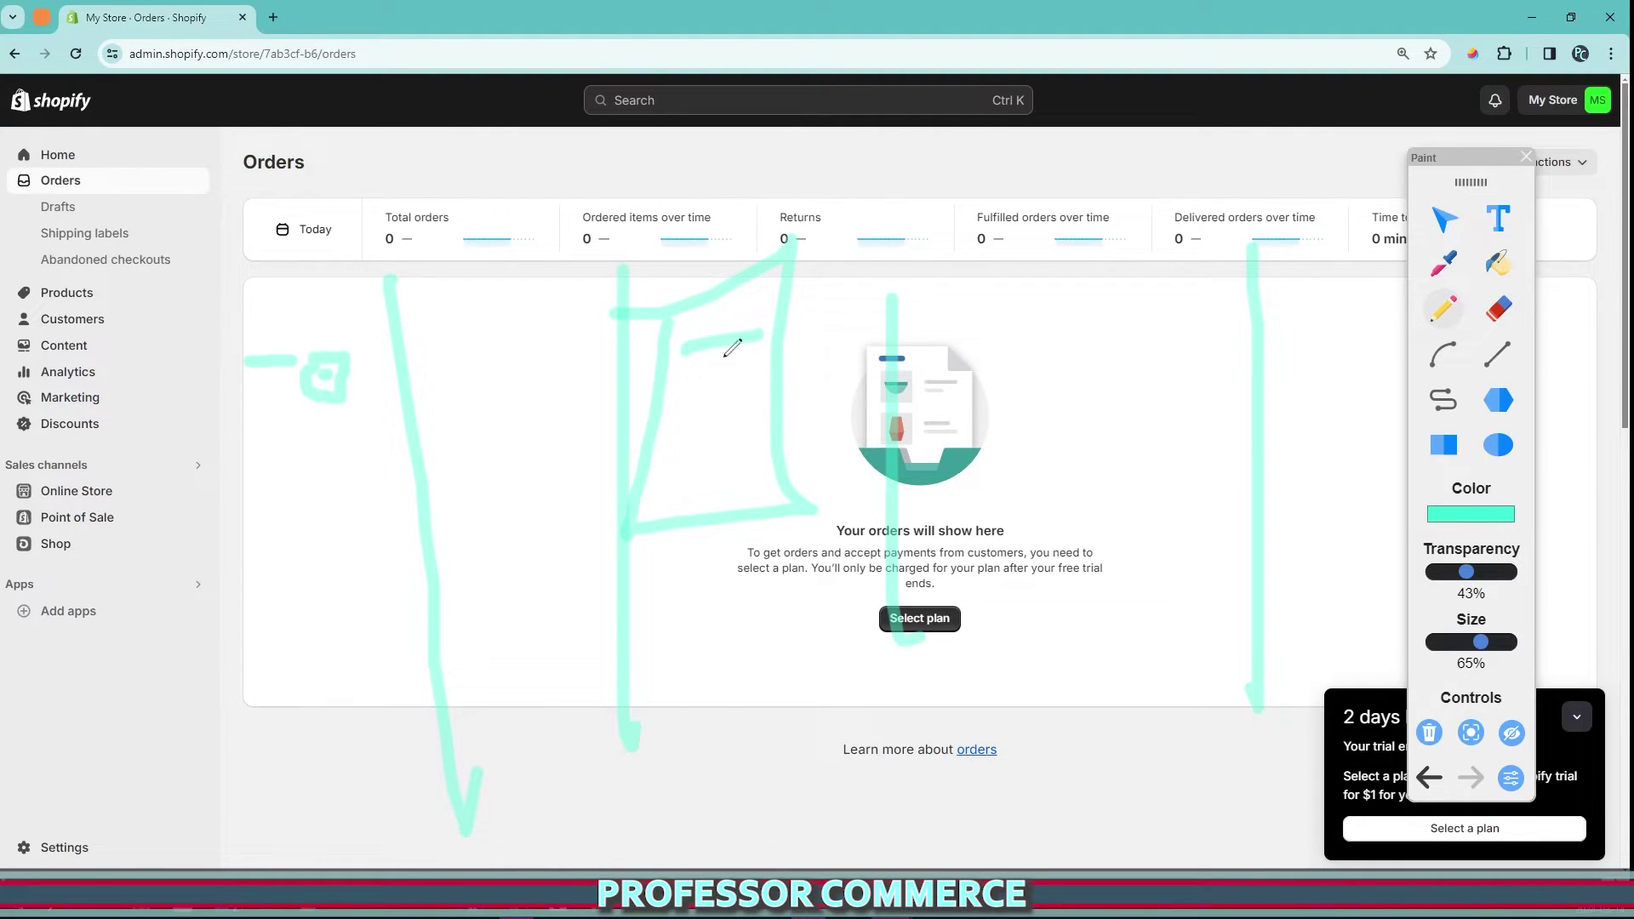
left_click_drag(693, 395, 762, 383)
left_click_drag(694, 447, 728, 445)
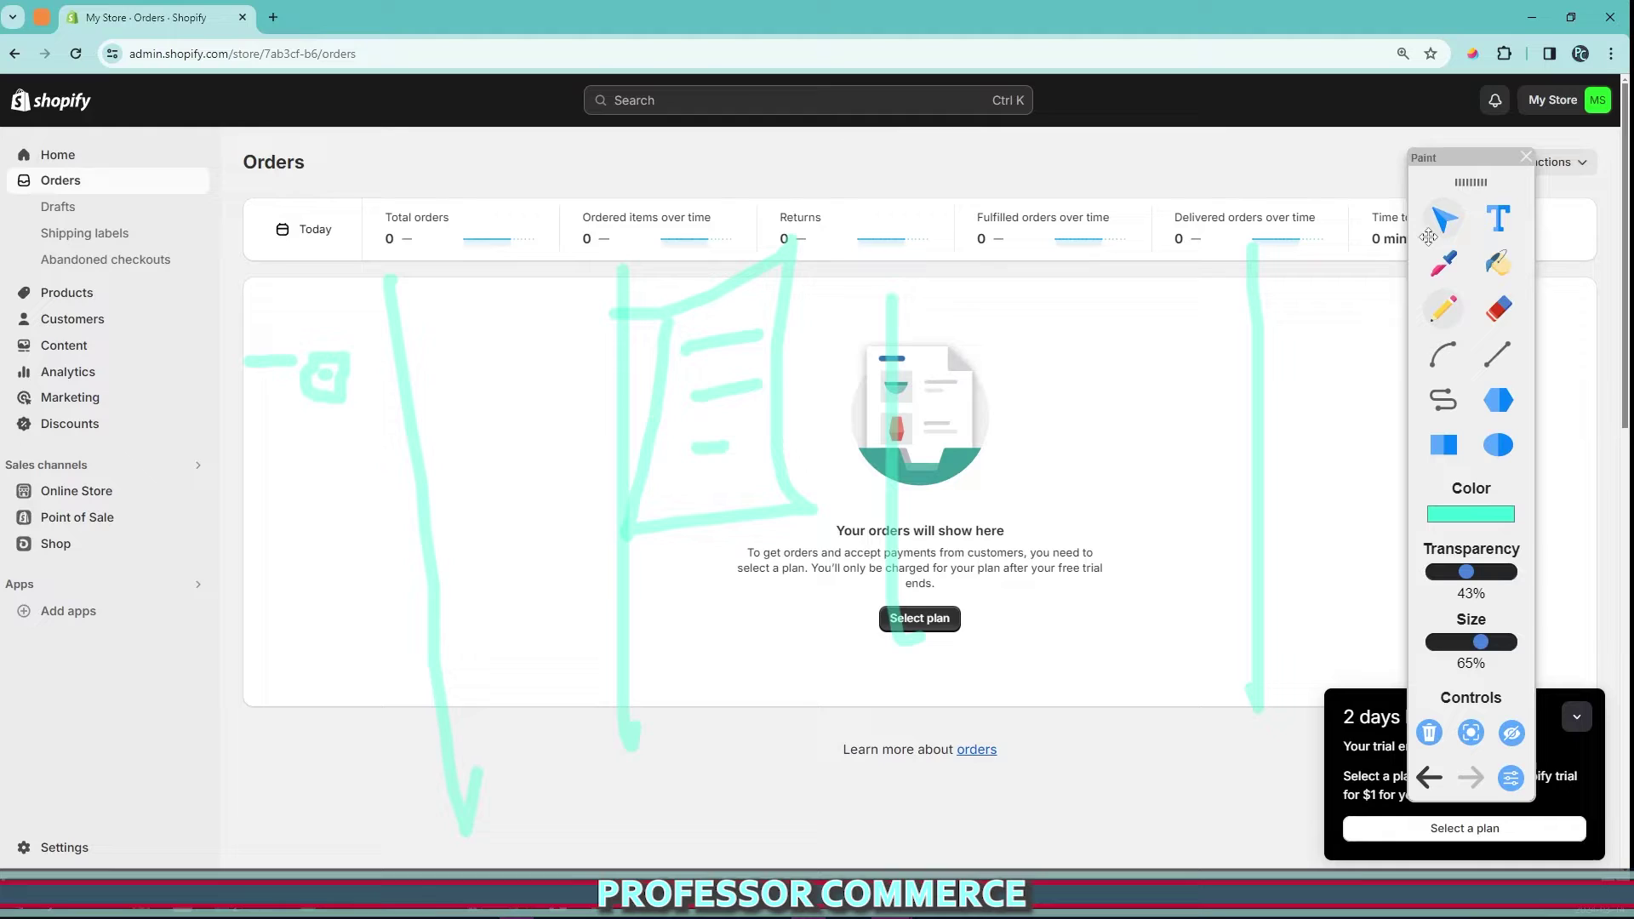
mouse_move(1129, 298)
left_mouse_down()
mouse_move(774, 334)
mouse_move(838, 365)
left_mouse_up()
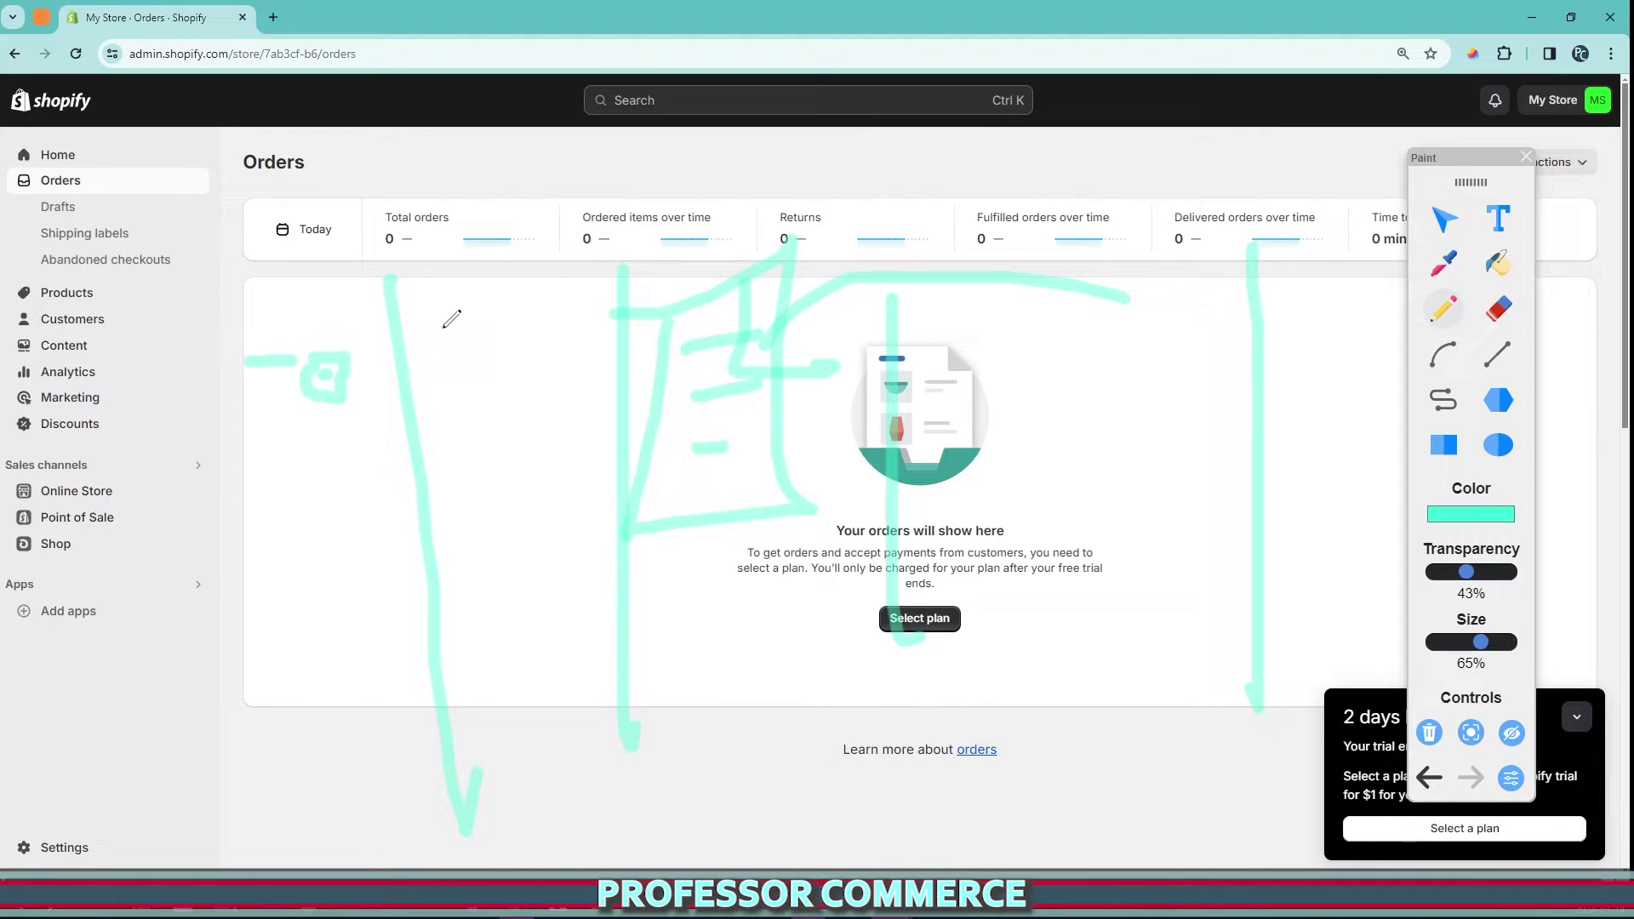
mouse_move(452, 327)
left_mouse_down()
mouse_move(359, 342)
mouse_move(387, 361)
left_mouse_up()
mouse_move(440, 314)
left_mouse_down()
mouse_move(603, 349)
mouse_move(452, 304)
mouse_move(515, 343)
mouse_move(551, 400)
left_mouse_up()
left_click_drag(525, 327, 598, 300)
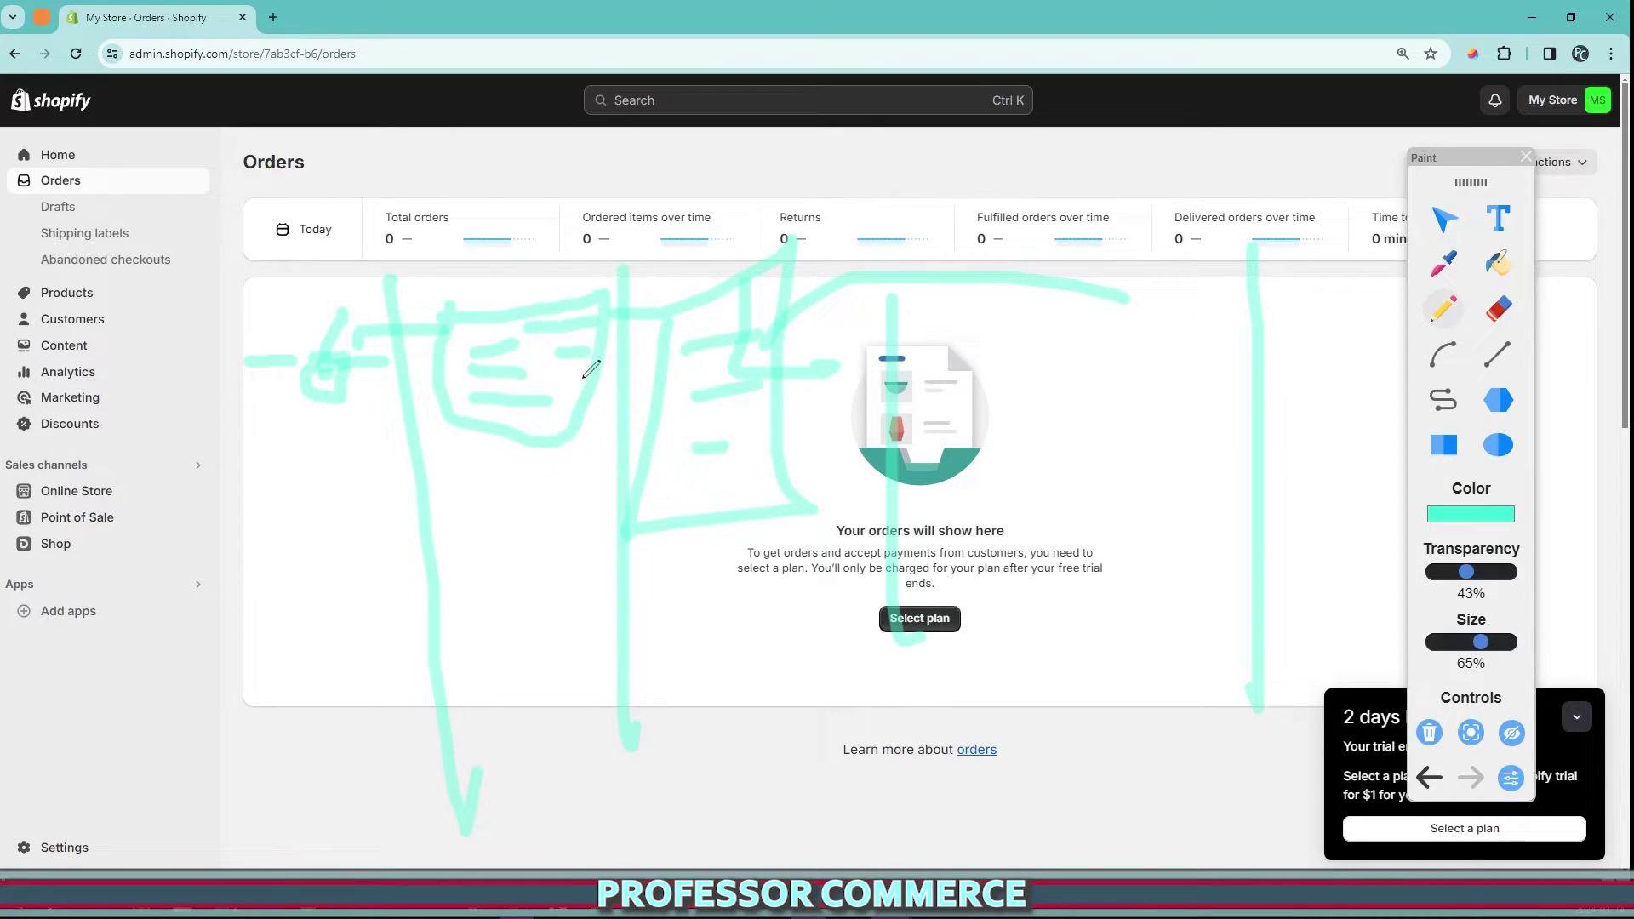
mouse_move(700, 266)
left_mouse_down()
mouse_move(580, 460)
mouse_move(576, 351)
left_mouse_up()
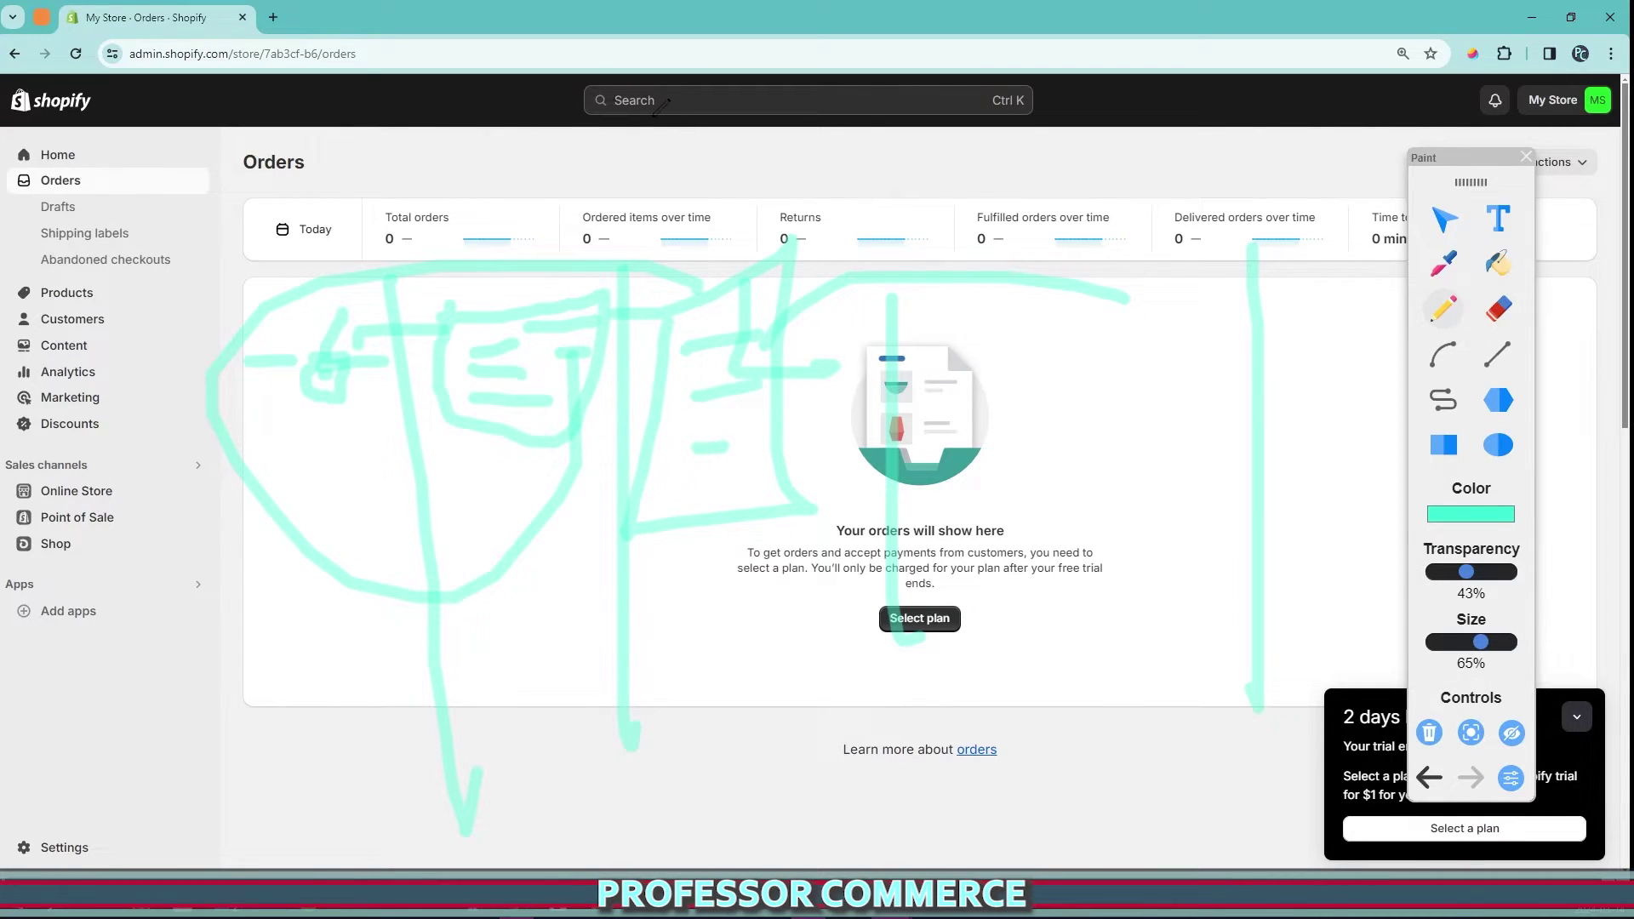
key("Escape")
left_click(105, 490)
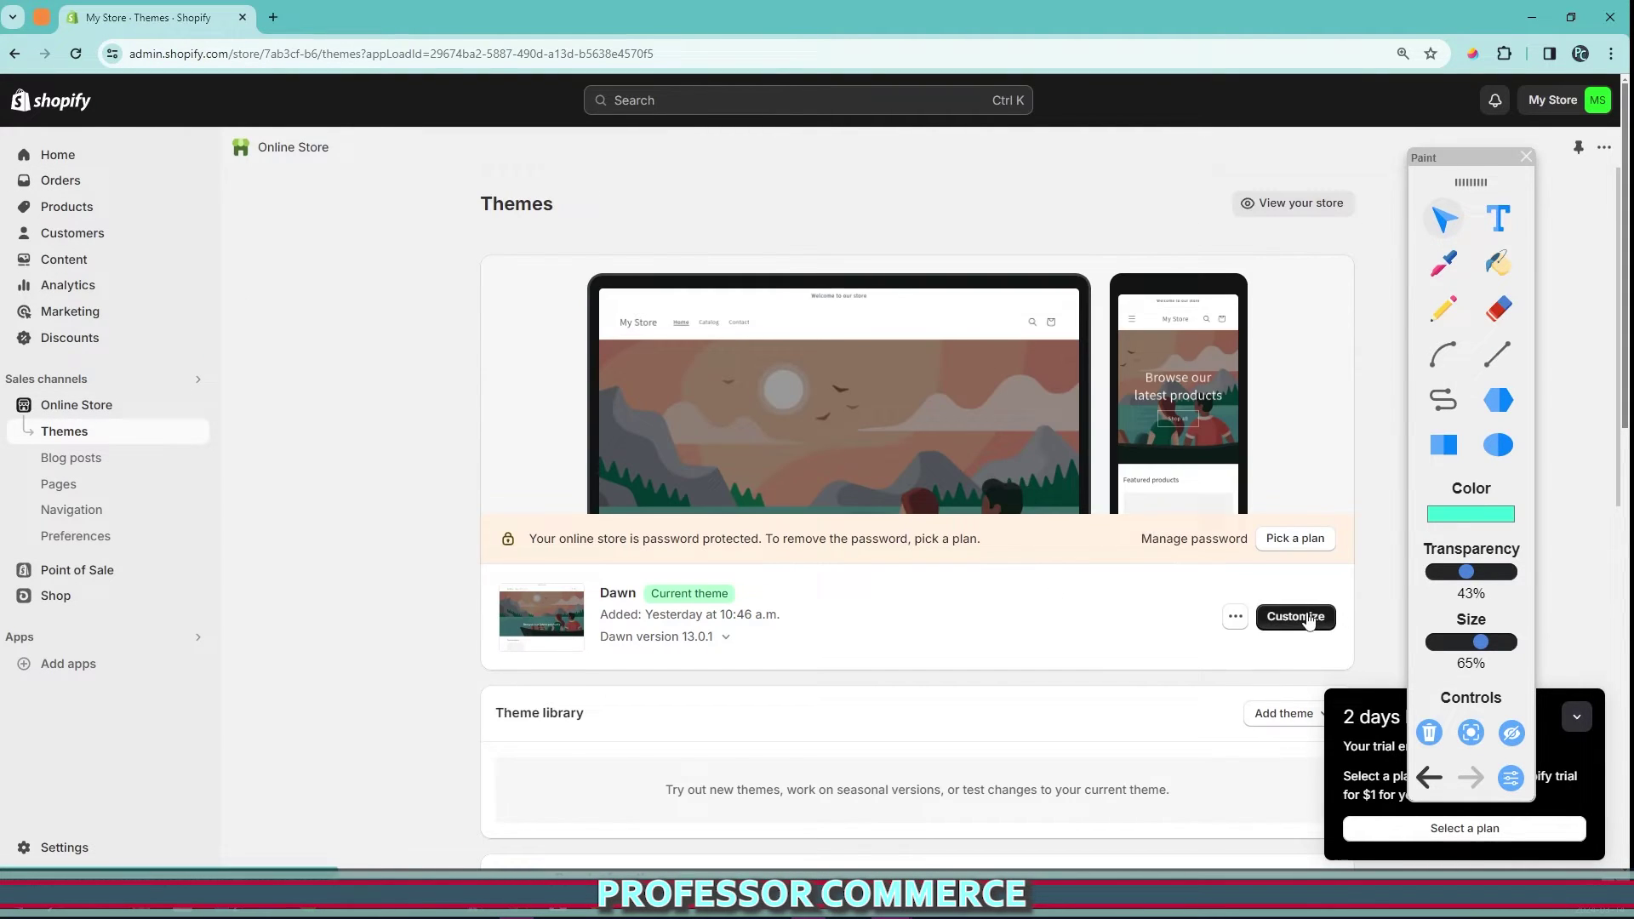
- Reopen the Dawn editor and tick Enable cart note in Theme settings > Cart
left_click(1296, 619)
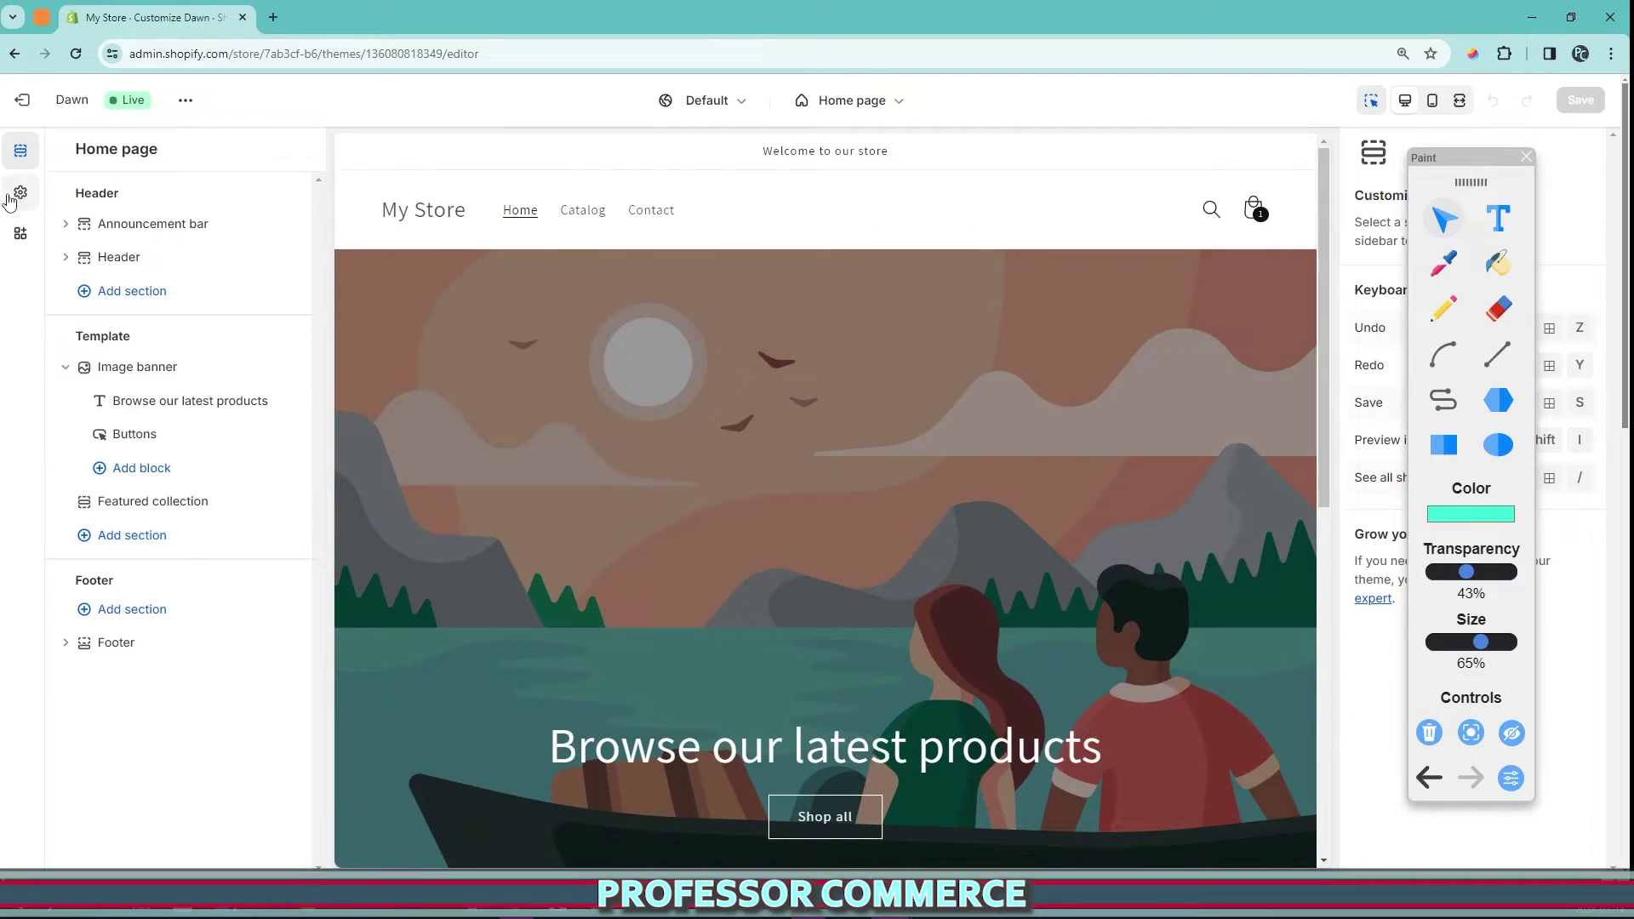
left_click(21, 193)
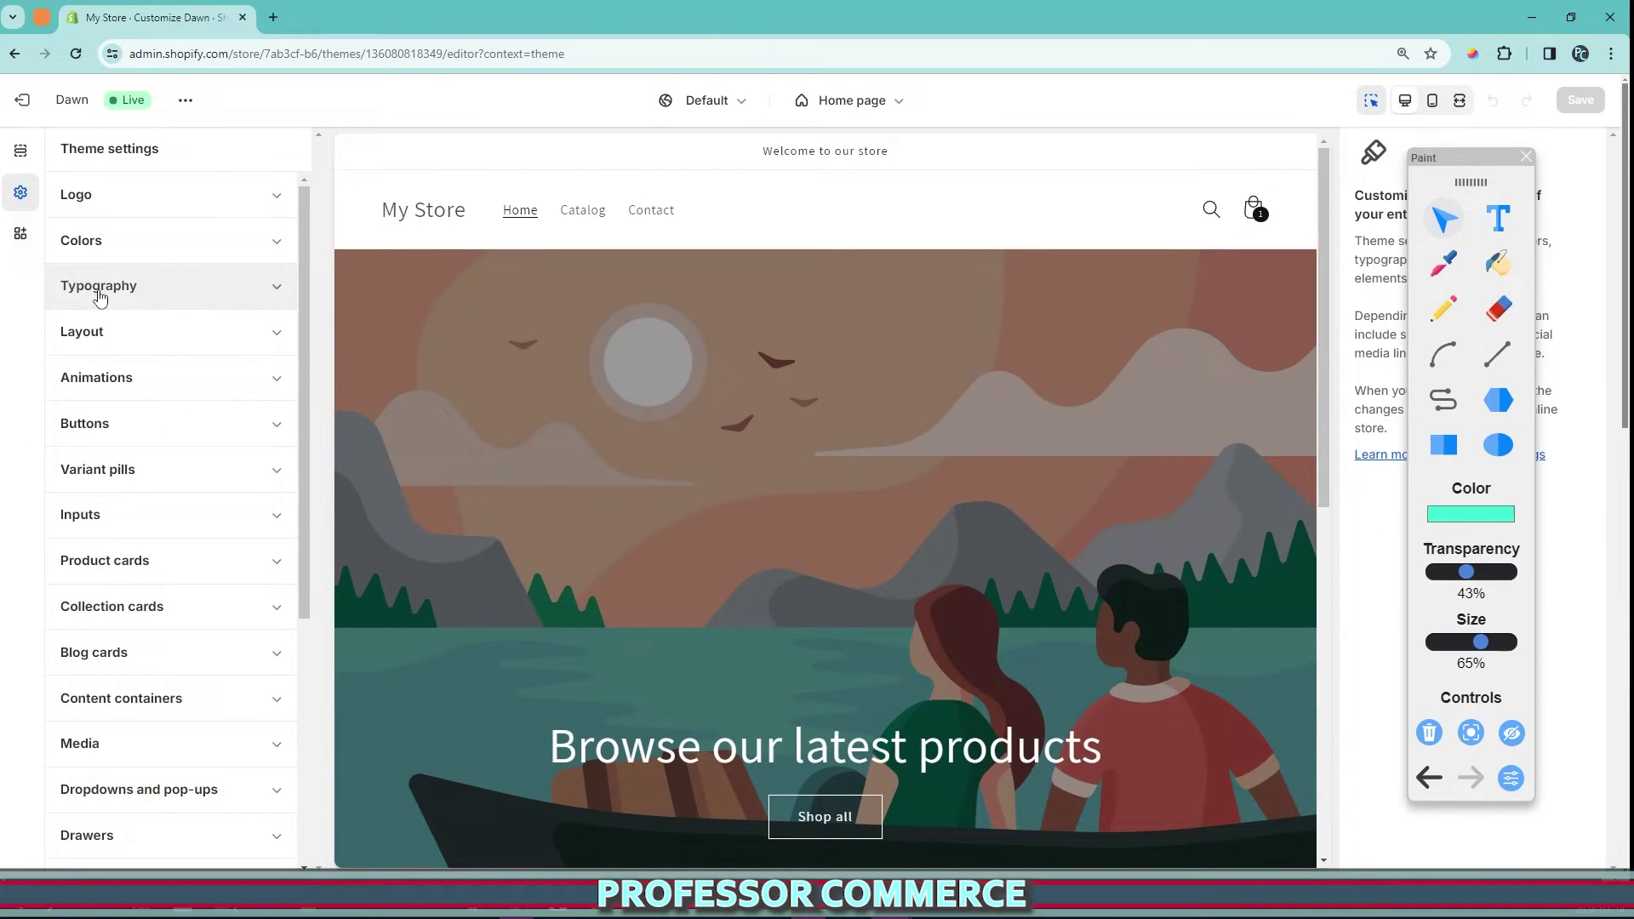
scroll(138, 358, "down", 5)
left_click(111, 719)
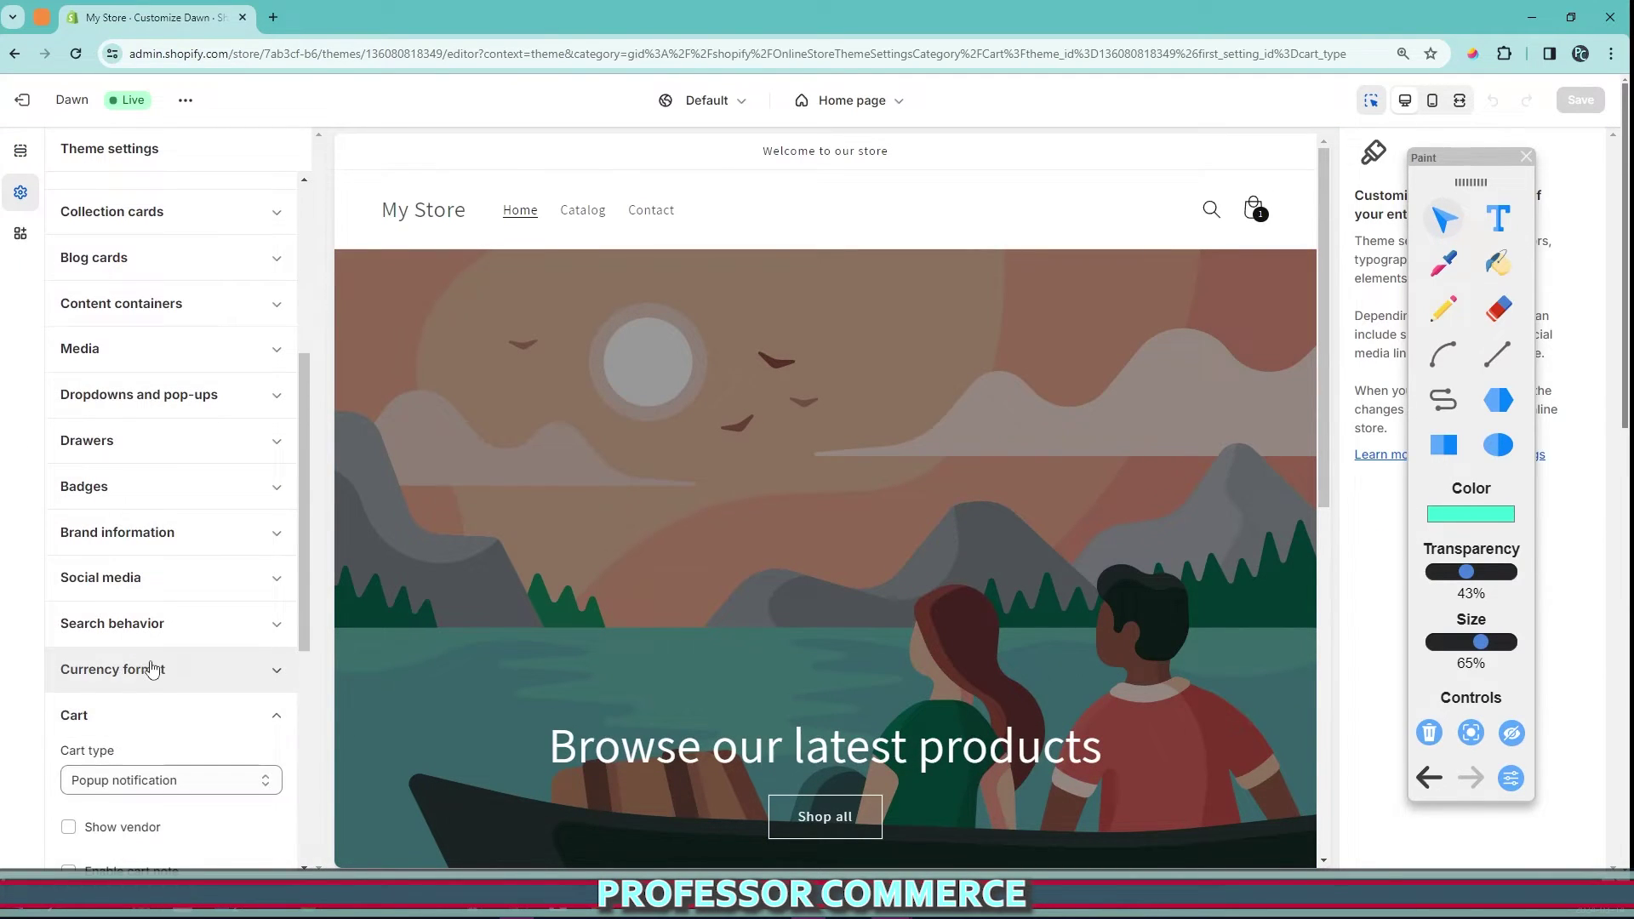
left_click(142, 425)
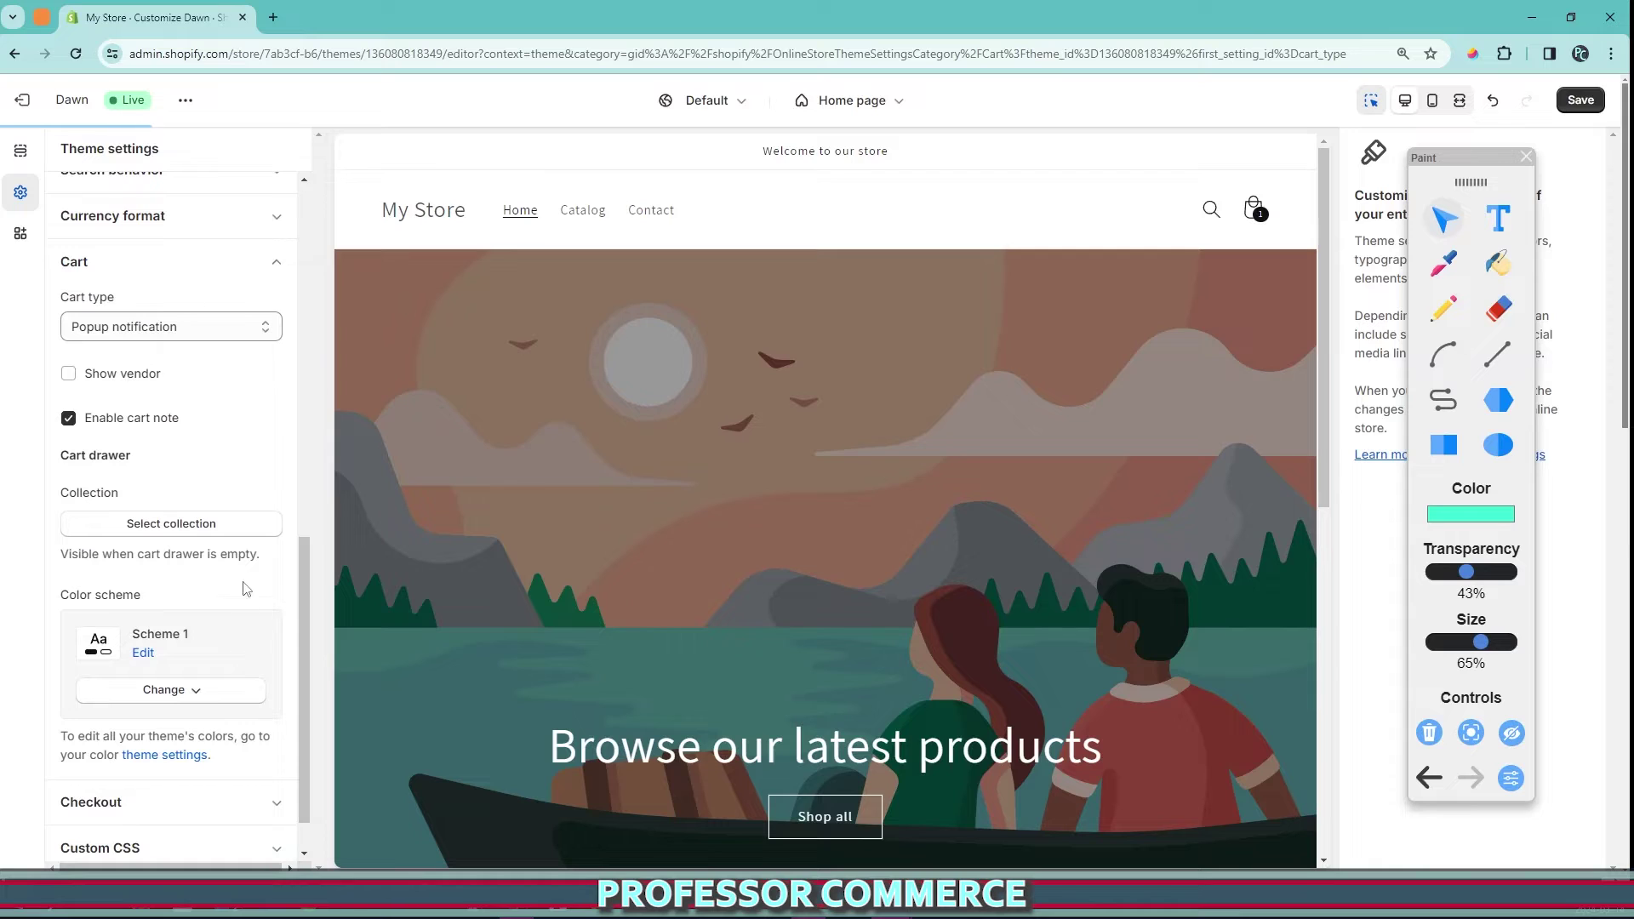
- Preview the Cart page showing the Order special instructions box
left_click(890, 103)
left_click(761, 534)
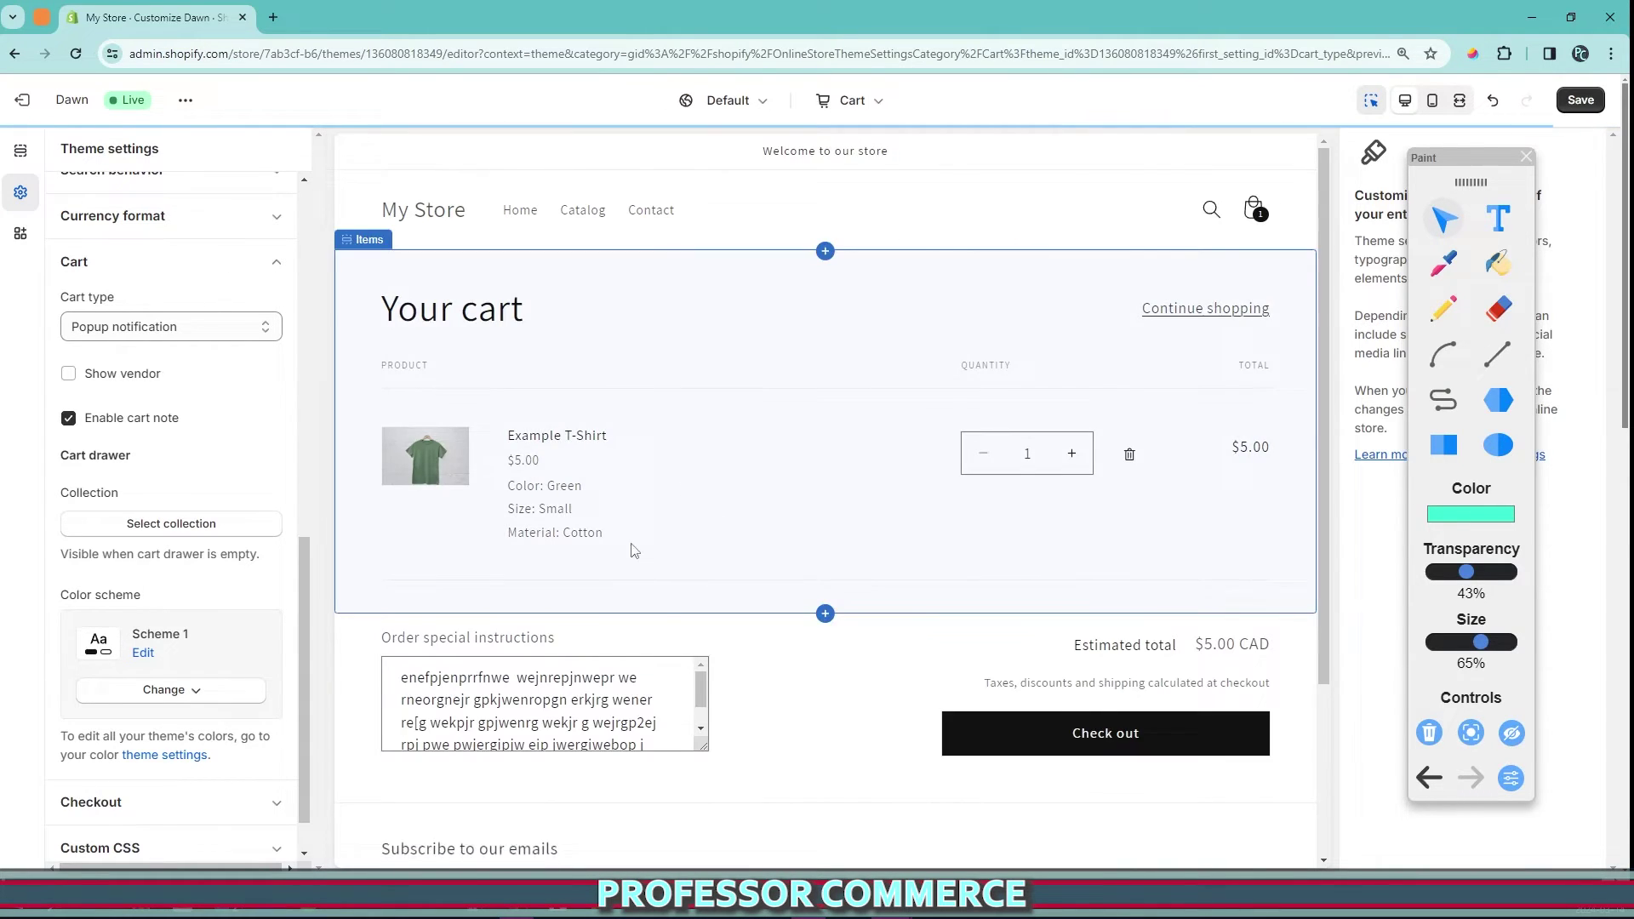
scroll(634, 551, "down", 3)
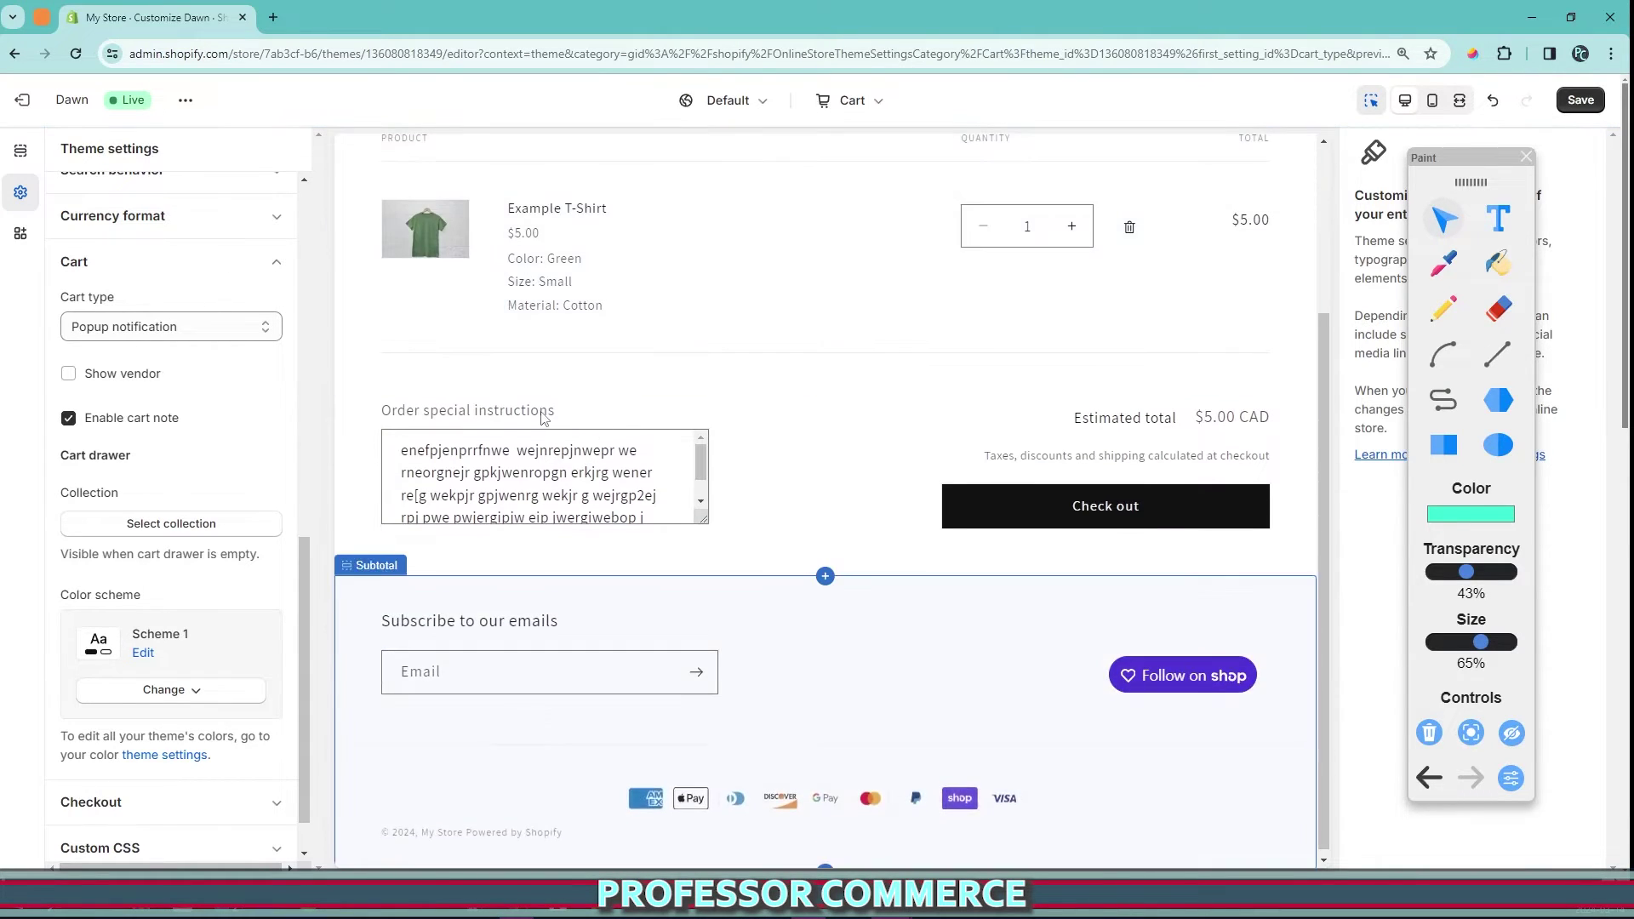
- Untick Enable cart note and draw an annotation arrow pointing at the setting
left_click(69, 418)
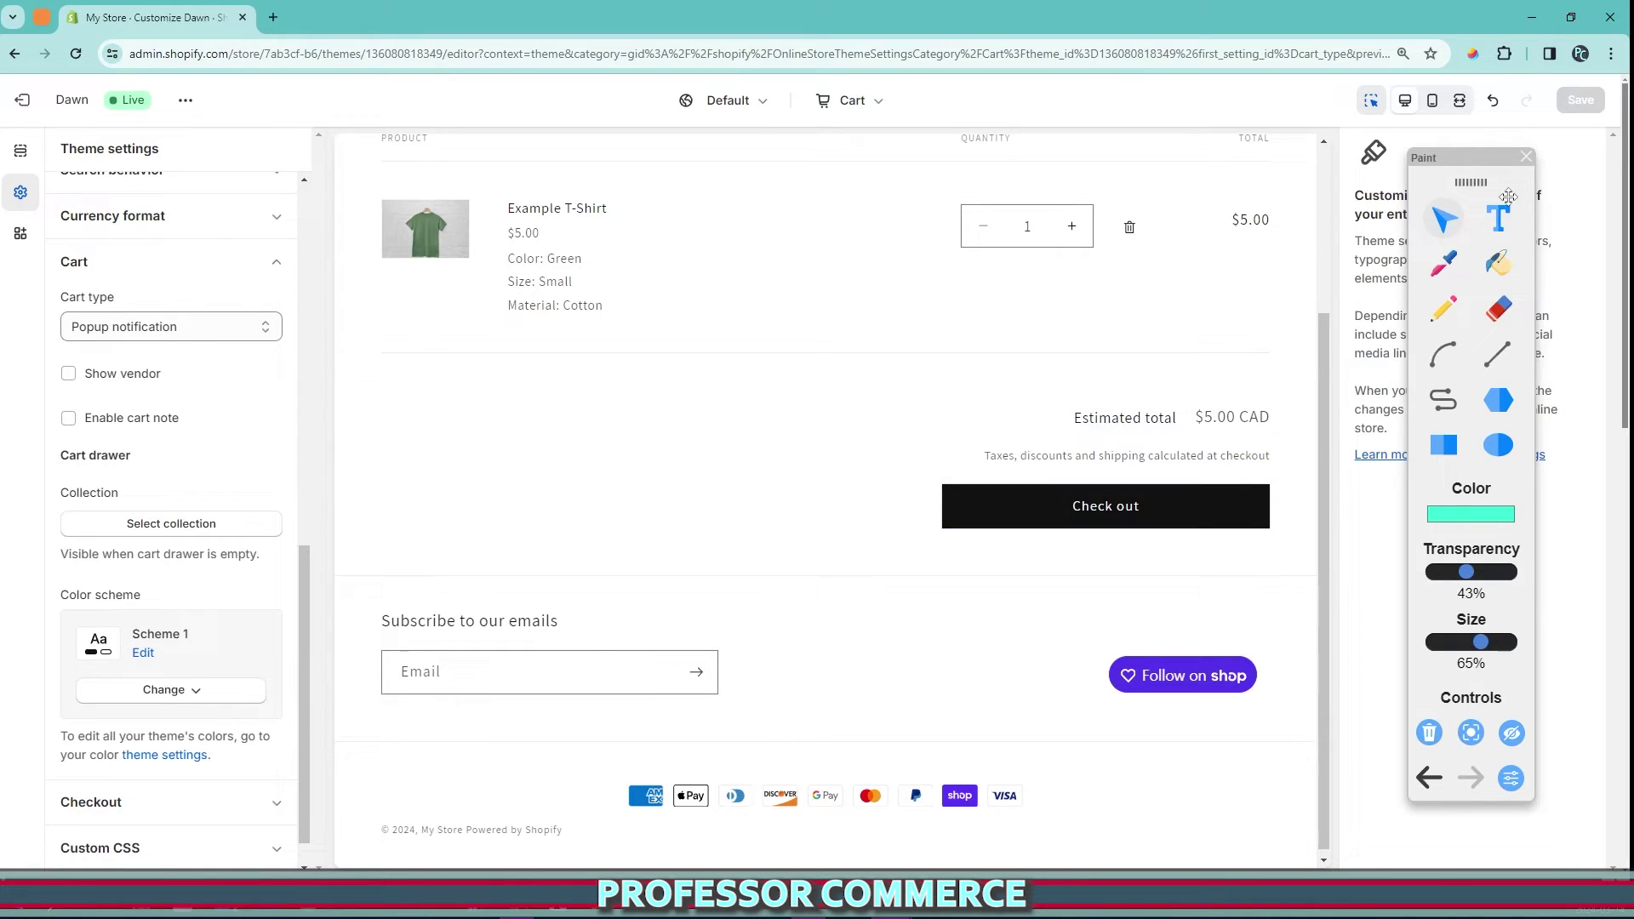
left_click(1445, 308)
mouse_move(591, 440)
left_mouse_down()
mouse_move(149, 447)
mouse_move(209, 456)
left_mouse_up()
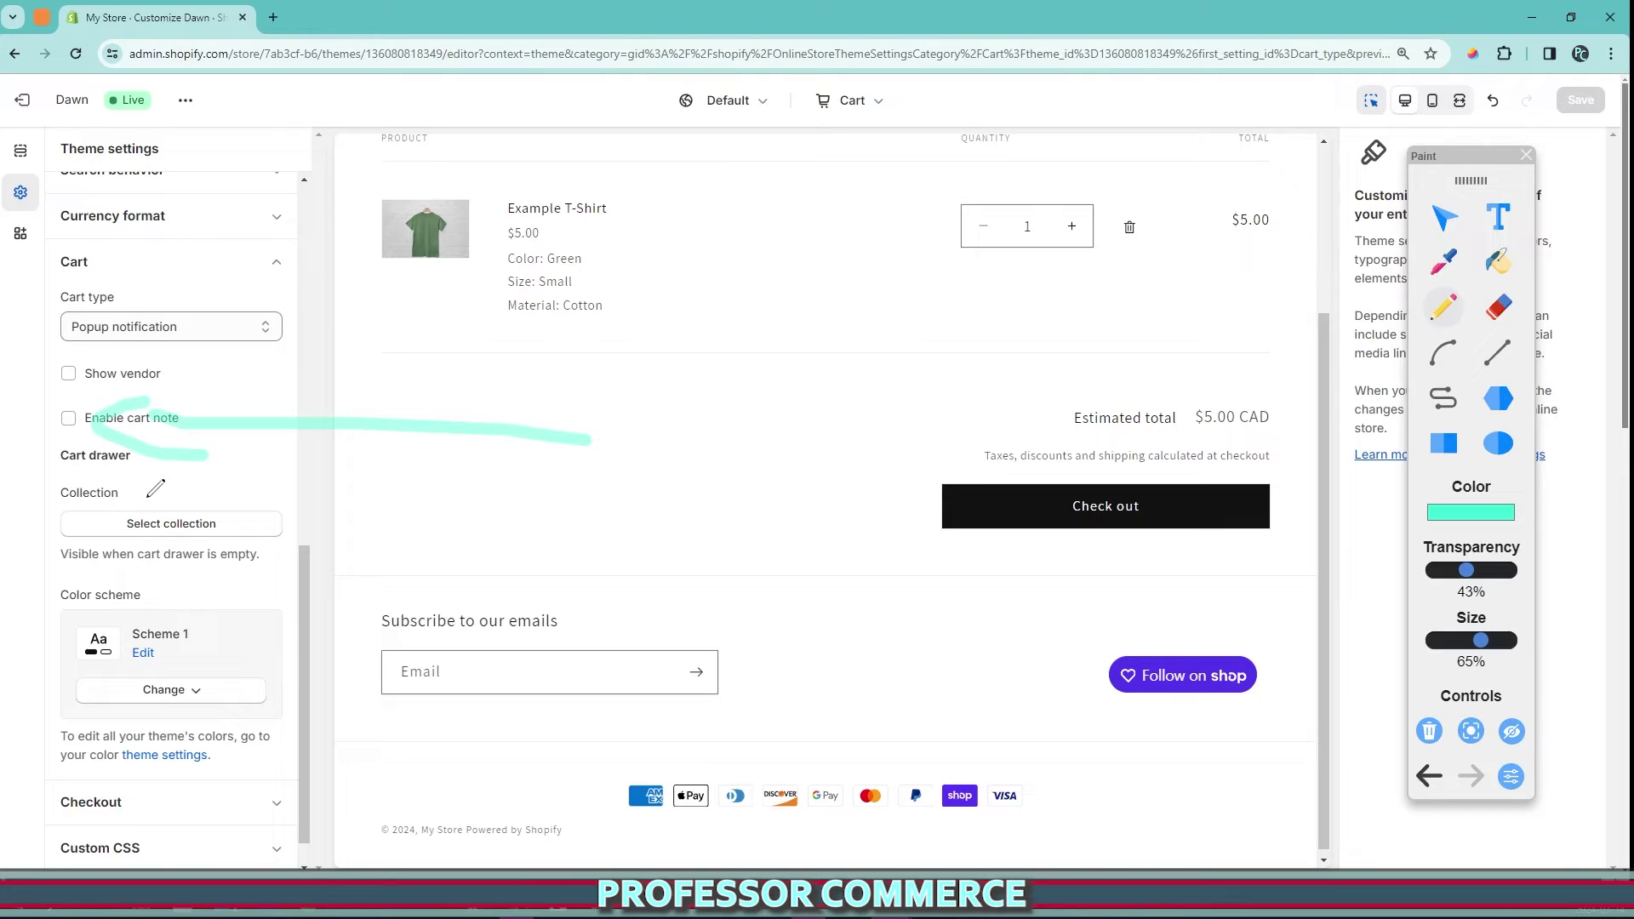